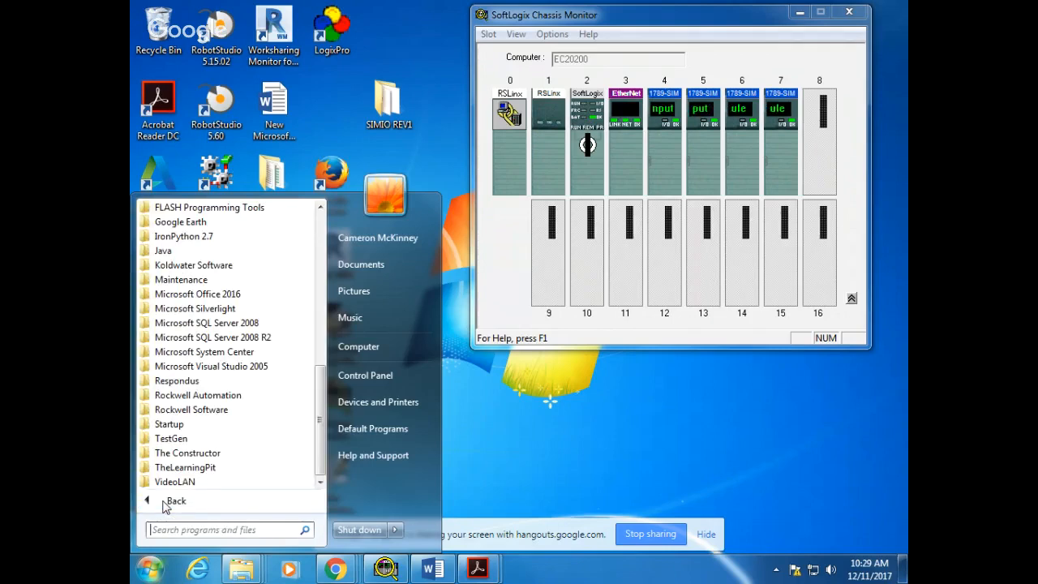
# Launch RSLogix 5000 from the RSLogix 5000 Enterprise Series folder and maximize its window
pyautogui.click(254, 410)
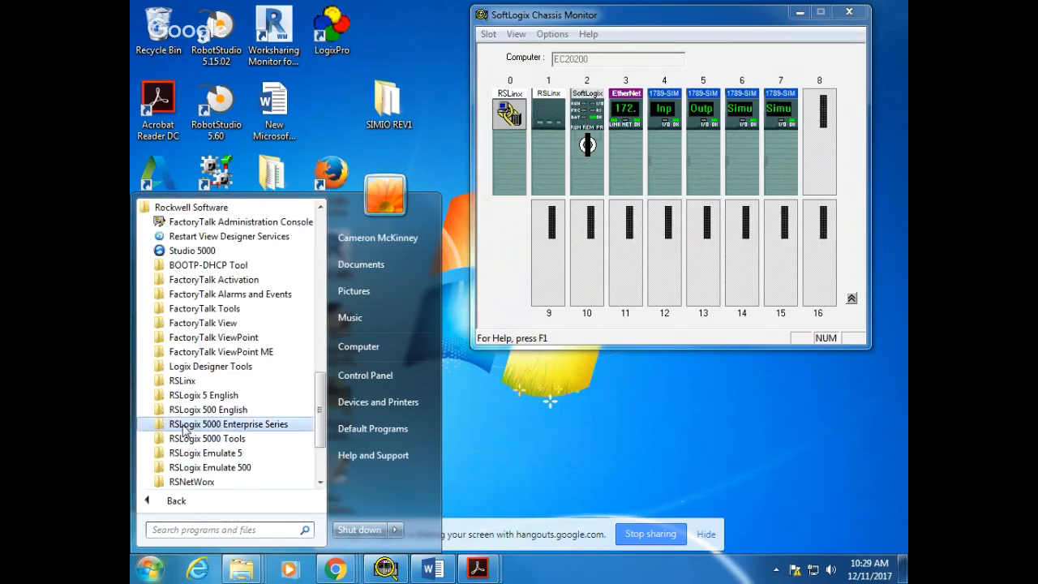
pyautogui.click(215, 424)
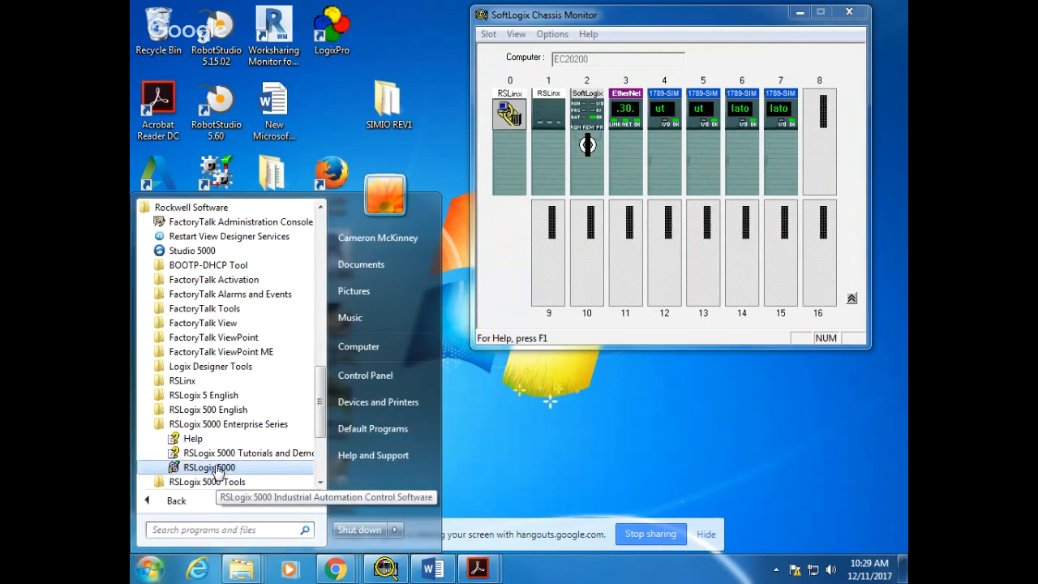
pyautogui.click(209, 468)
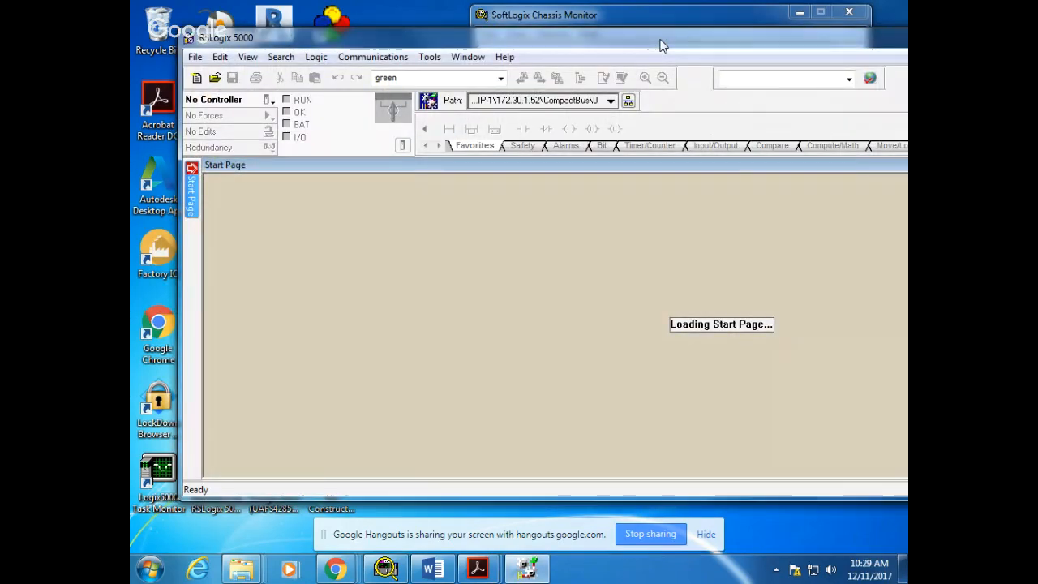
pyautogui.doubleClick(659, 43)
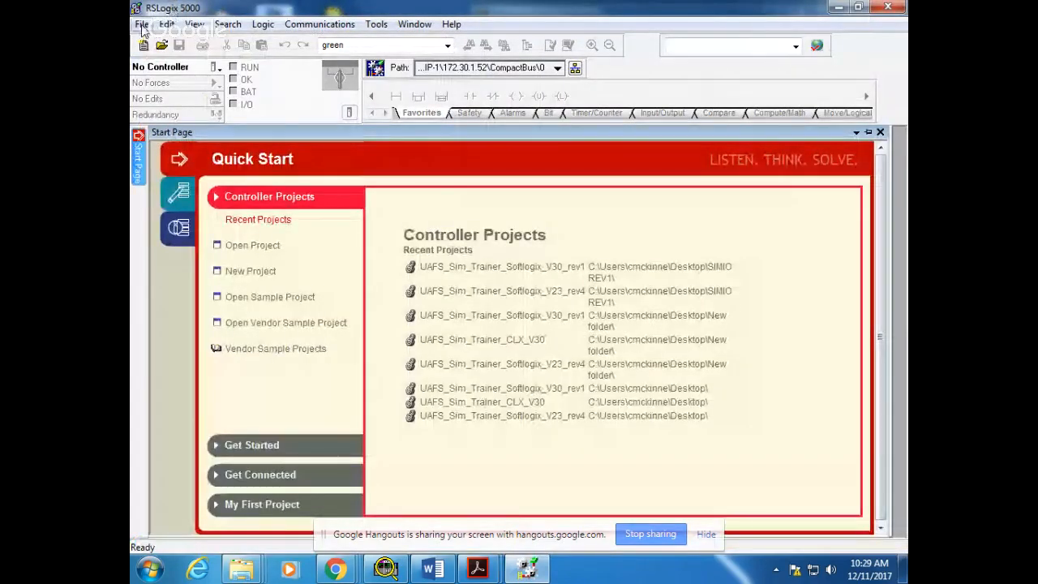
# Open the project UAFS_Sim_Trainer_Softlogix_V23_rev4.ACD from the SIMIO REV1 folder on the desktop
pyautogui.click(141, 27)
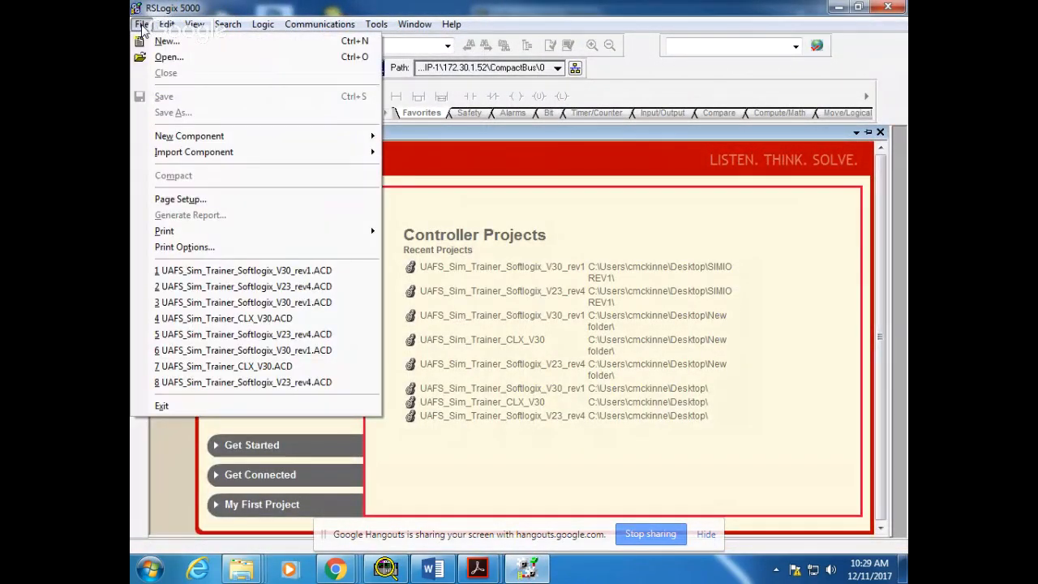
pyautogui.moveTo(195, 24)
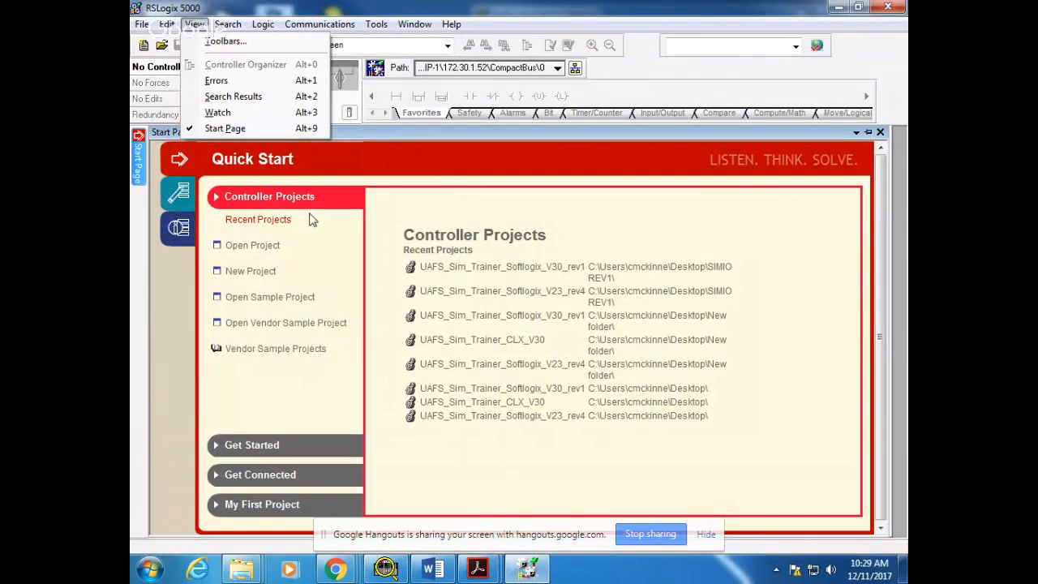
pyautogui.moveTo(141, 24)
pyautogui.click(168, 57)
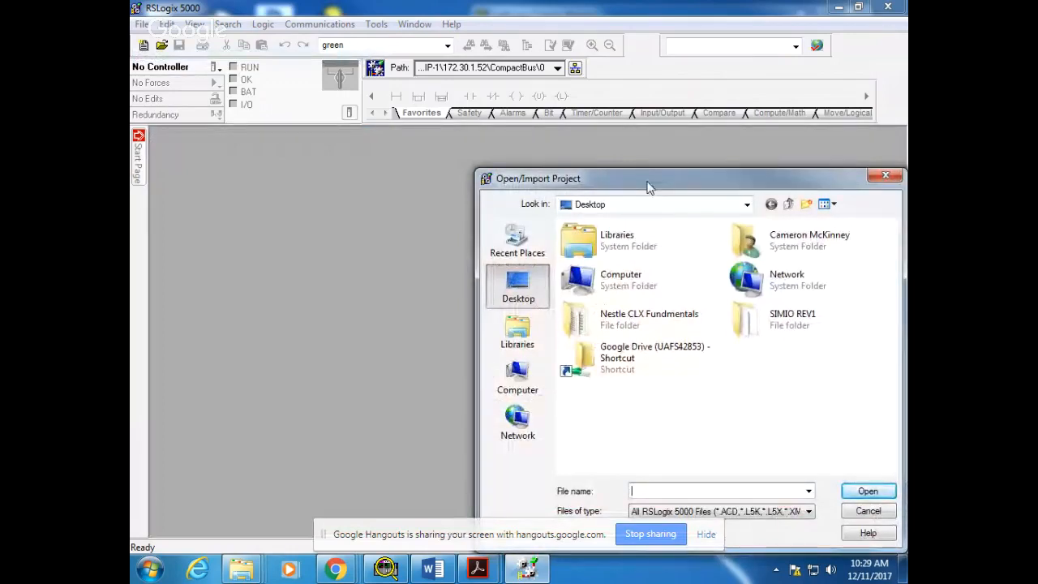
pyautogui.moveTo(652, 190); pyautogui.dragTo(366, 150)
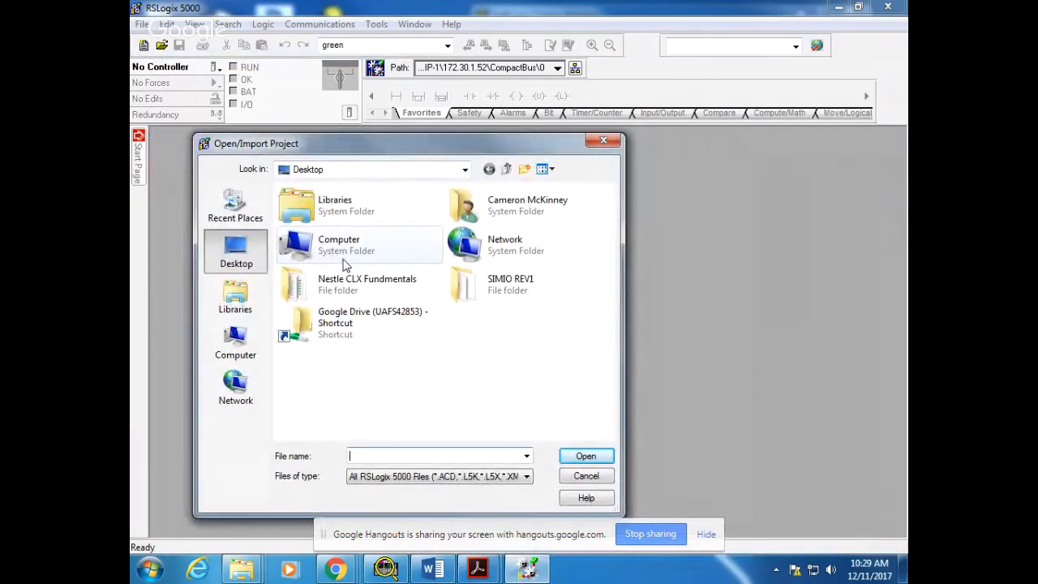
pyautogui.click(515, 290)
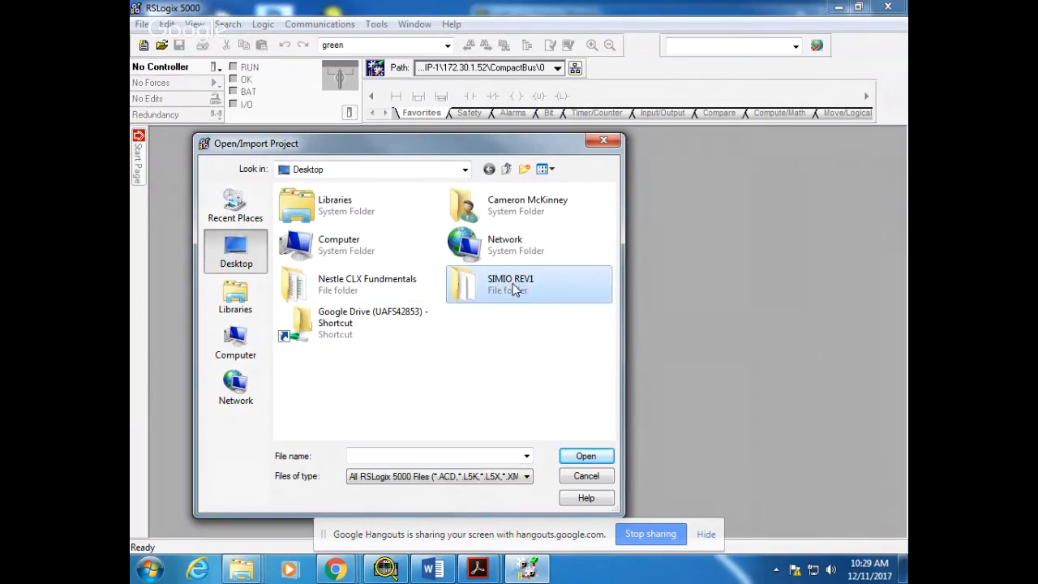
pyautogui.doubleClick(515, 290)
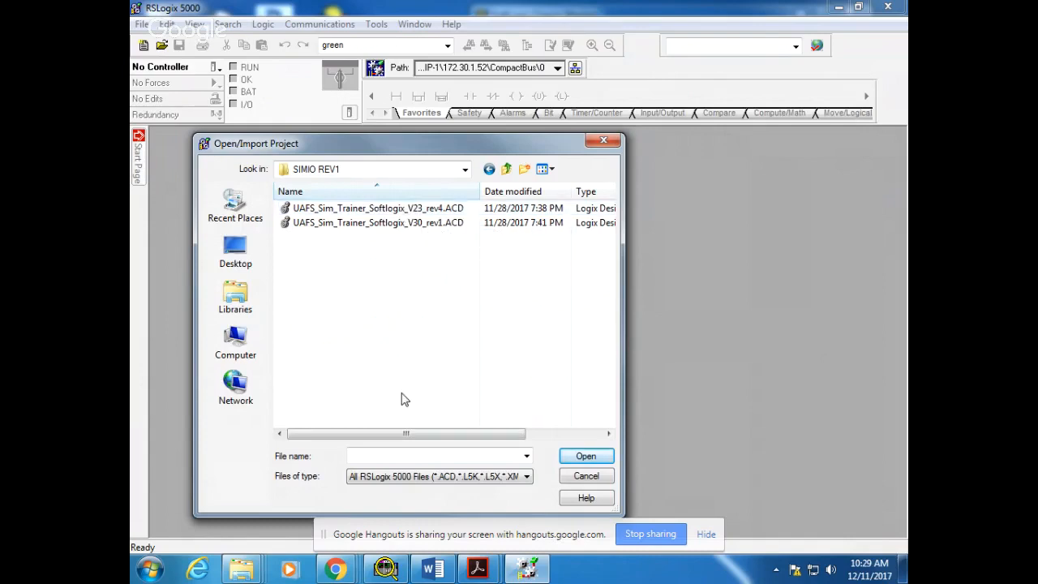
pyautogui.click(391, 212)
pyautogui.click(593, 459)
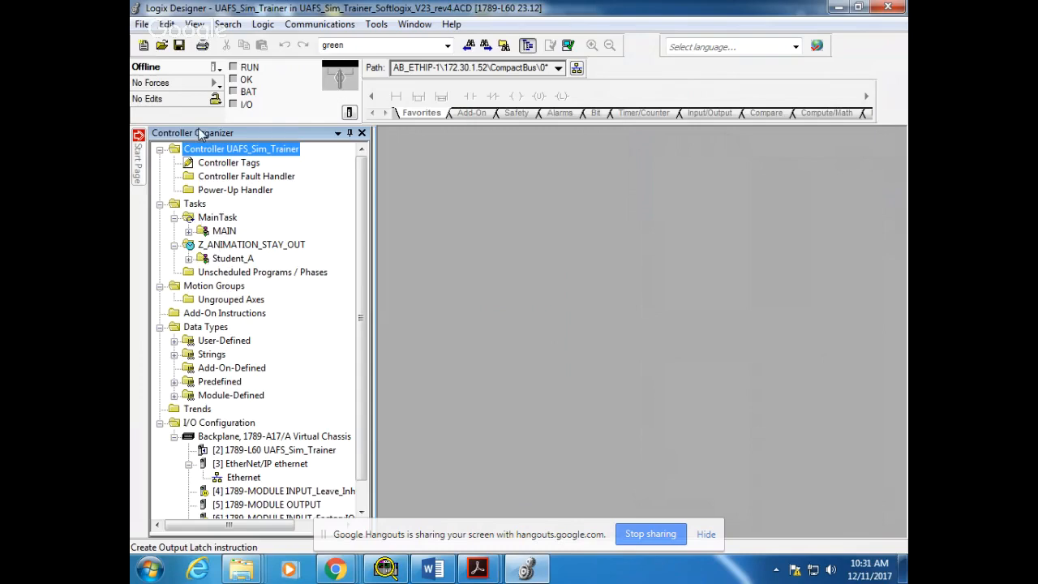
# Open the MAIN and START_STOP routines of the MAIN program and delete rung 0 from START_STOP
pyautogui.click(188, 231)
pyautogui.doubleClick(238, 258)
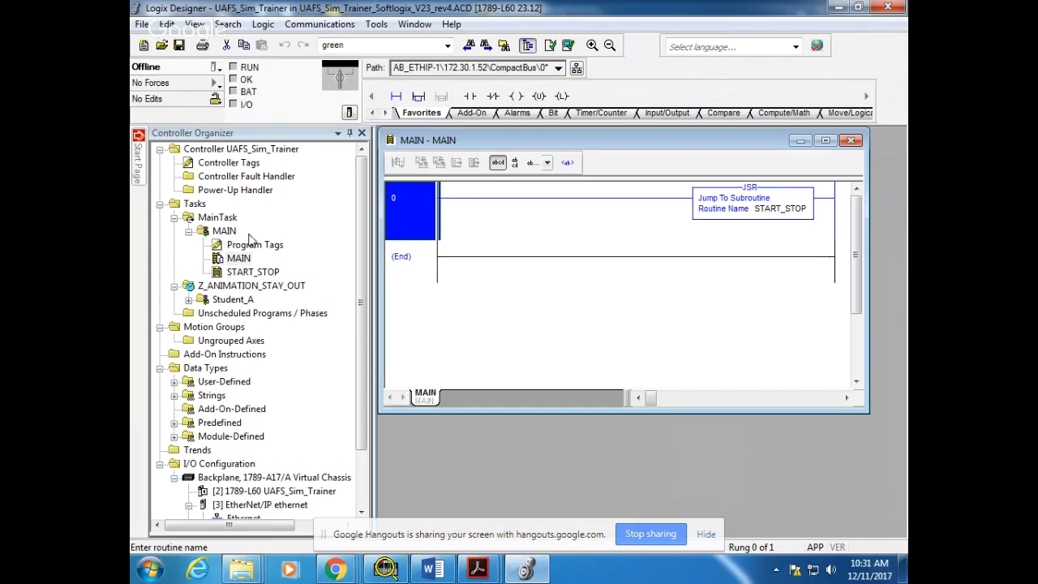
pyautogui.doubleClick(246, 273)
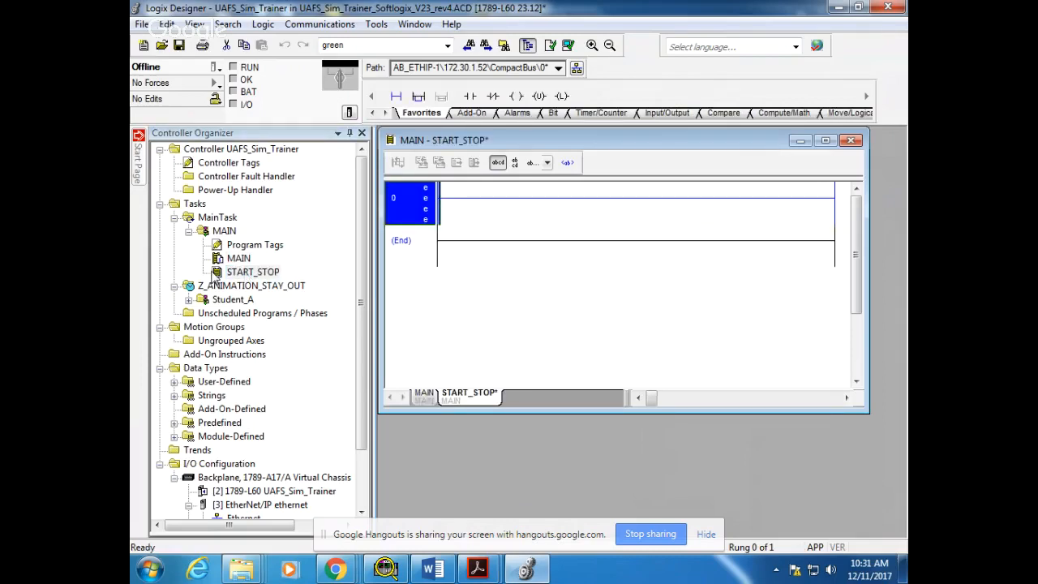
pyautogui.rightClick(424, 207)
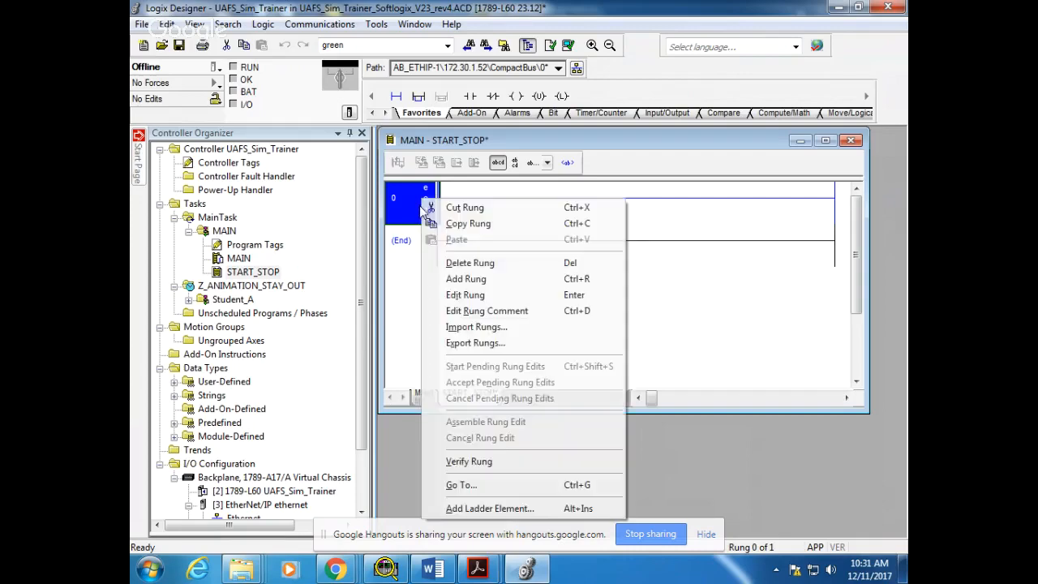
pyautogui.click(464, 265)
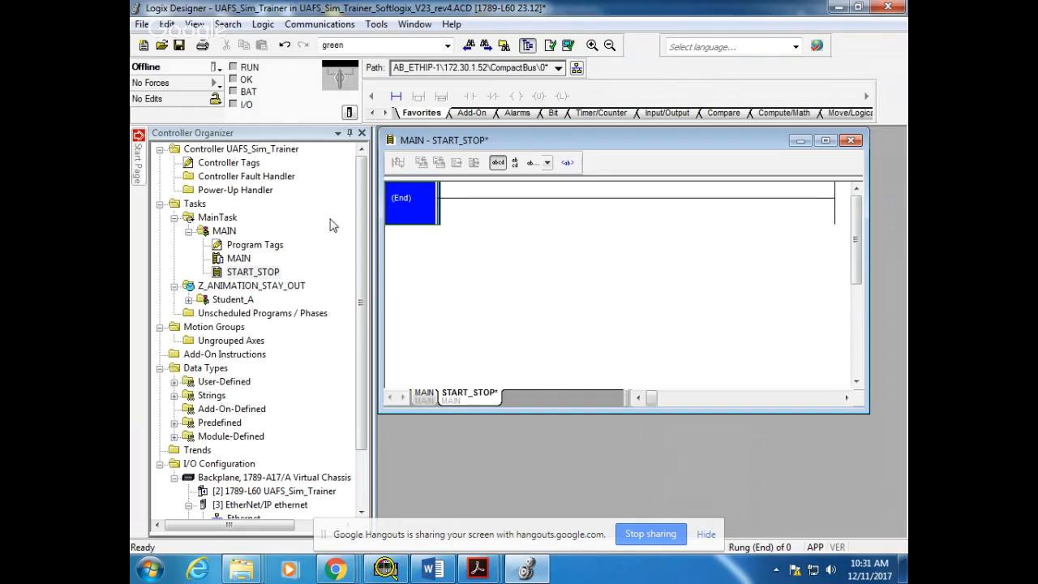
# Review the ladder rungs of the Z_Animation_stay_out routine in the Student_A program, then close the routine window
pyautogui.moveTo(364, 203); pyautogui.dragTo(365, 262)
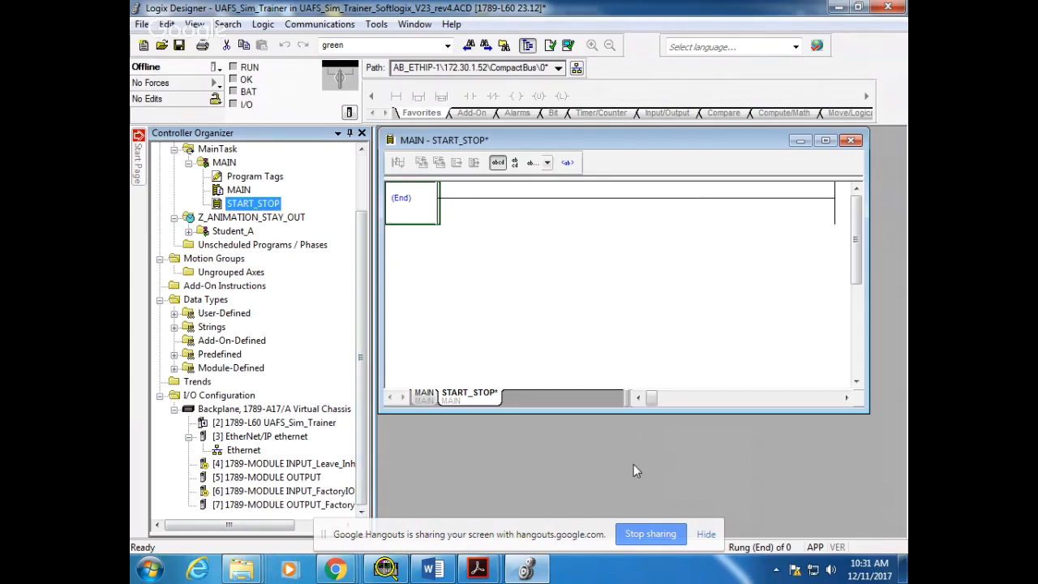
pyautogui.moveTo(705, 139); pyautogui.dragTo(713, 151)
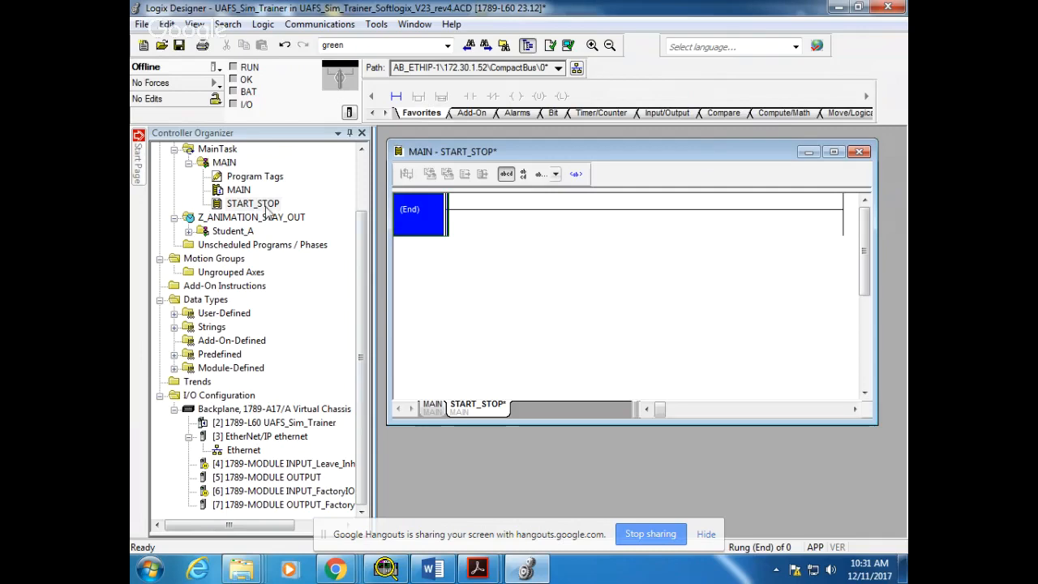
pyautogui.click(189, 231)
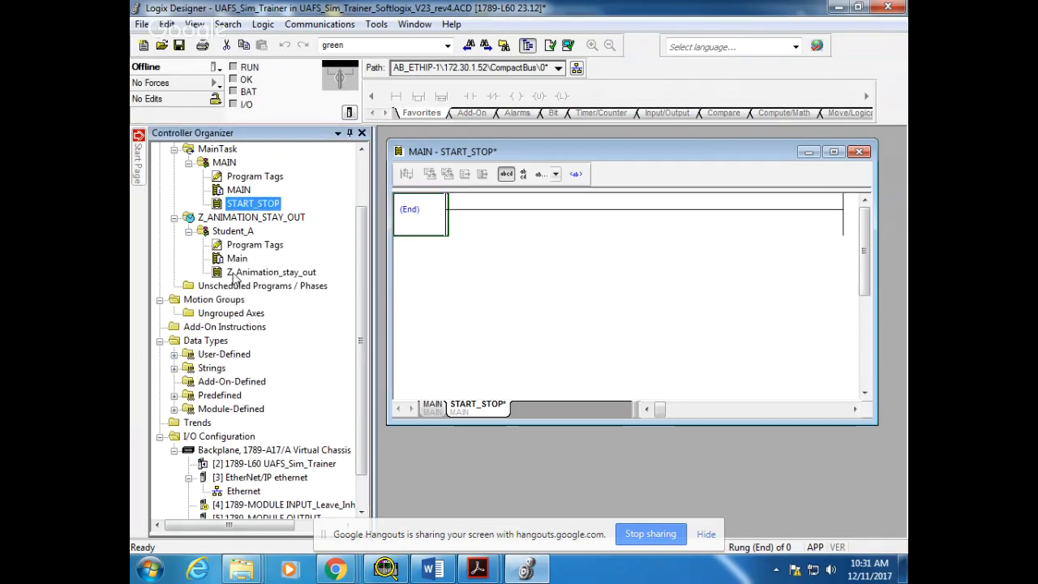
pyautogui.doubleClick(236, 274)
pyautogui.scroll(-5, 607, 330)
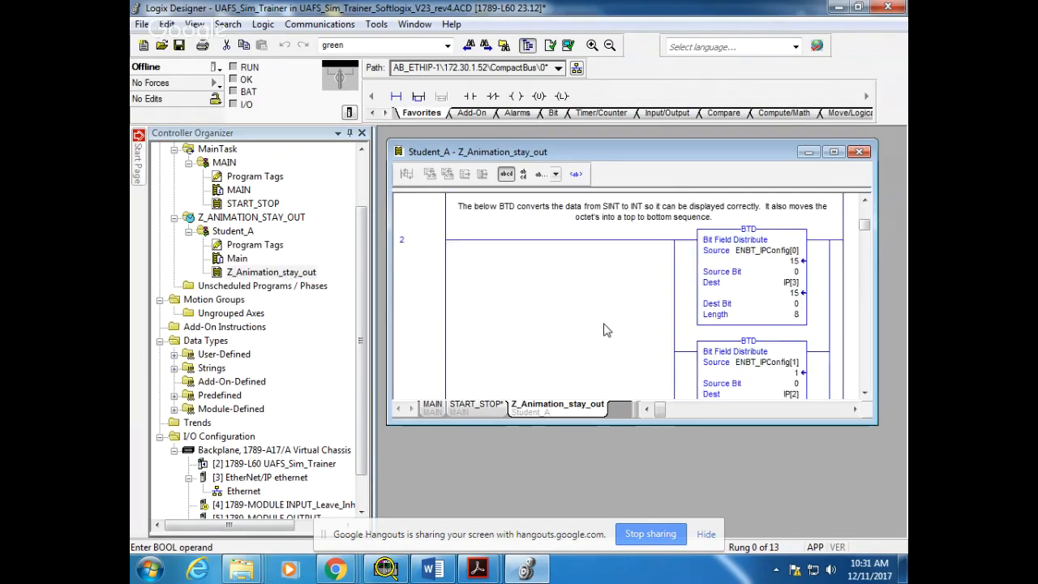
pyautogui.scroll(-10, 607, 330)
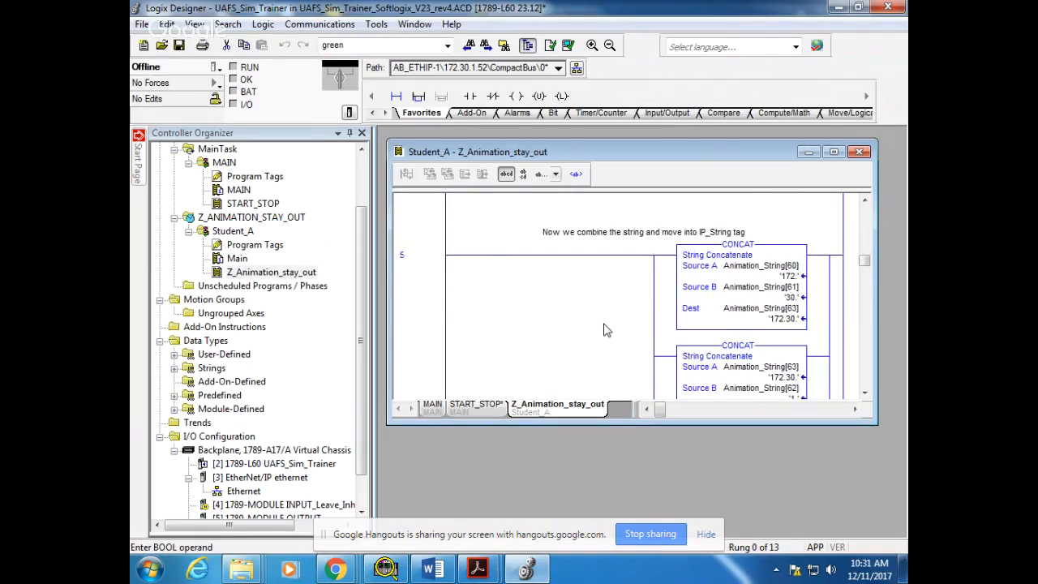
pyautogui.scroll(-4, 607, 330)
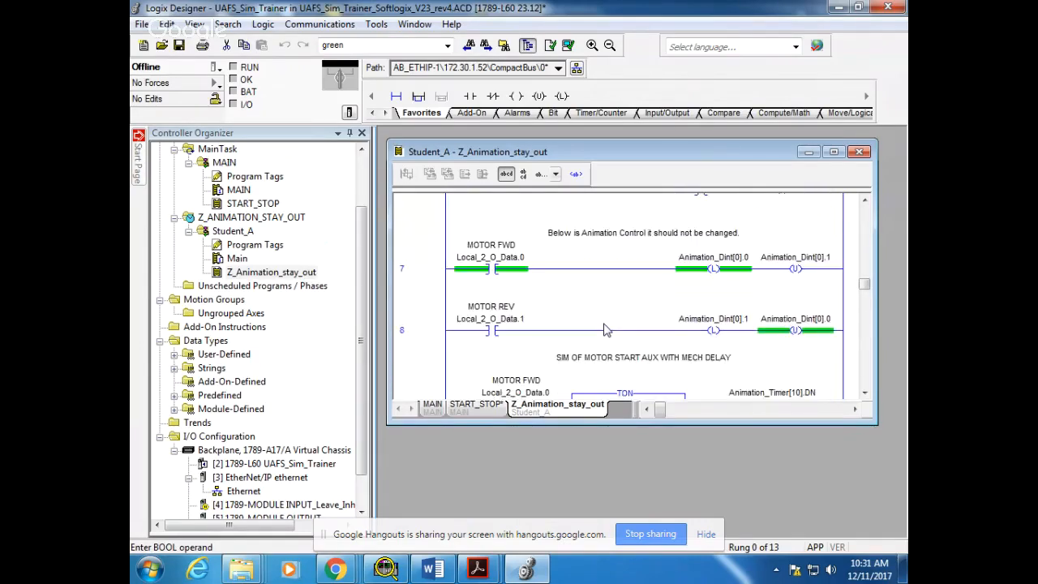
pyautogui.click(859, 152)
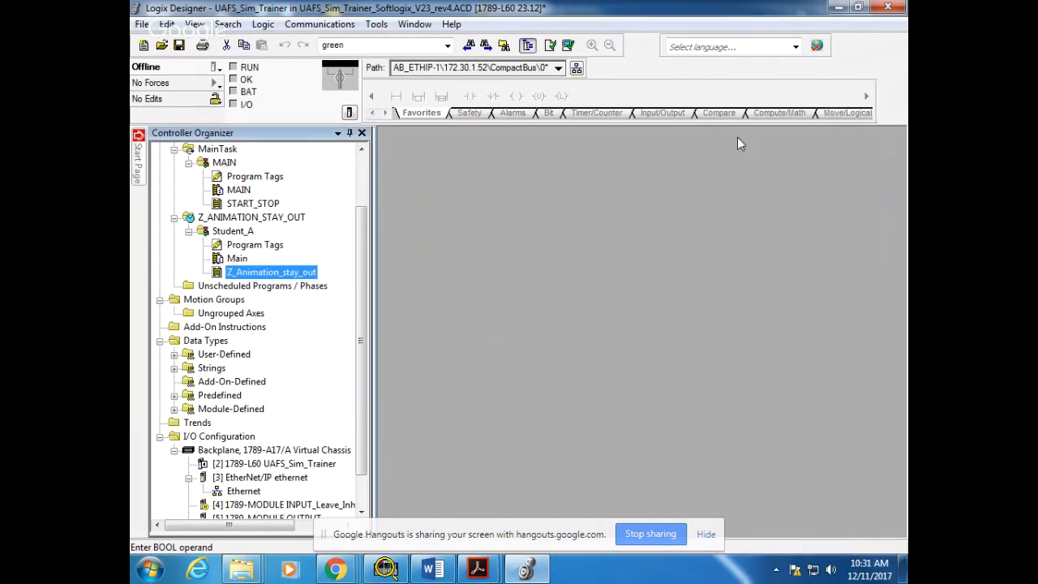
pyautogui.doubleClick(253, 273)
pyautogui.moveTo(593, 152); pyautogui.dragTo(634, 185)
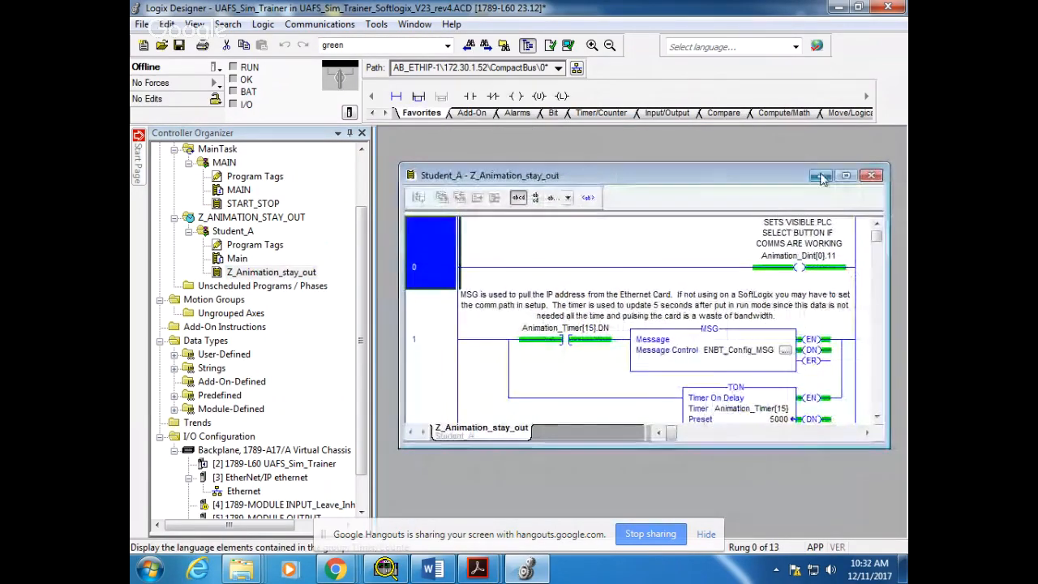
pyautogui.click(867, 180)
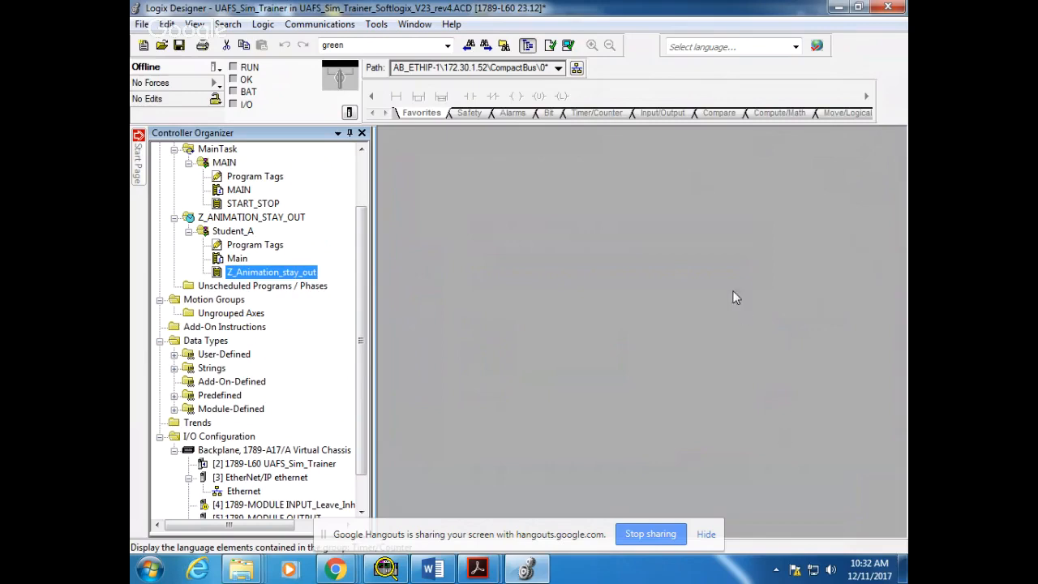
# View the MAIN program's tags and the controller tags of UAFS_Sim_Trainer
pyautogui.moveTo(539, 548); pyautogui.dragTo(543, 583)
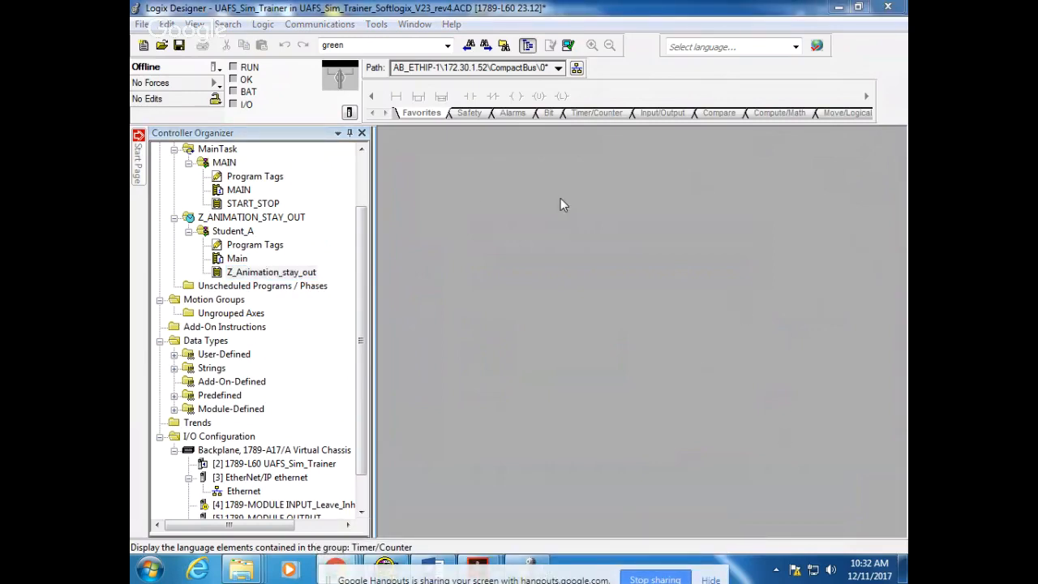
pyautogui.doubleClick(232, 180)
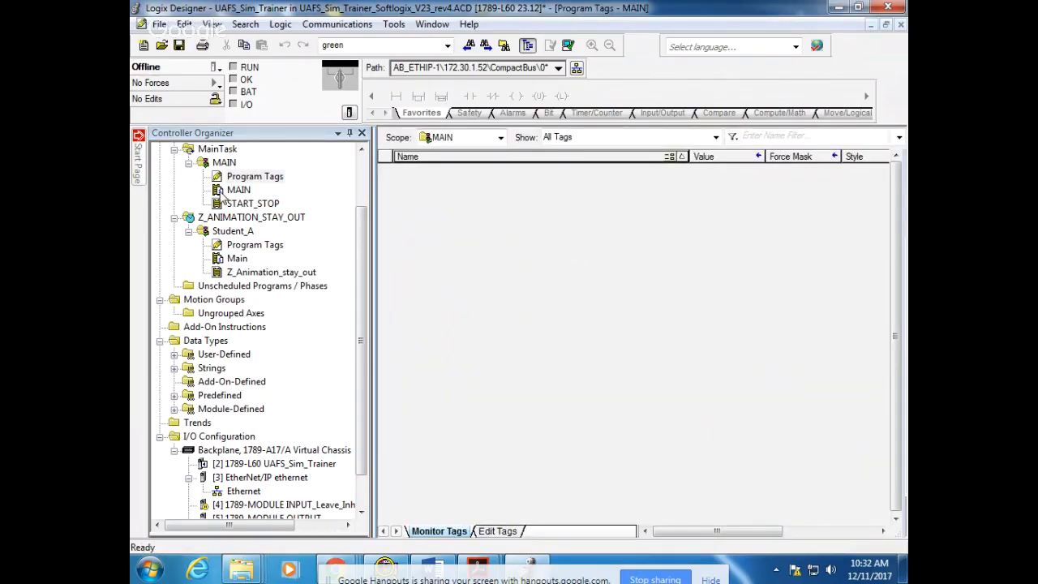
pyautogui.moveTo(363, 235); pyautogui.dragTo(362, 185)
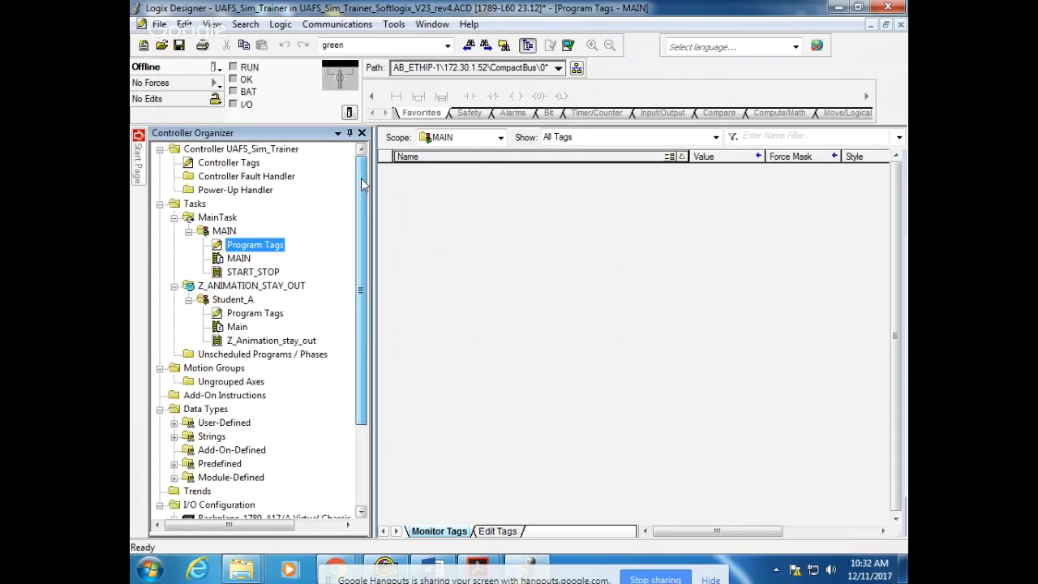
pyautogui.click(210, 165)
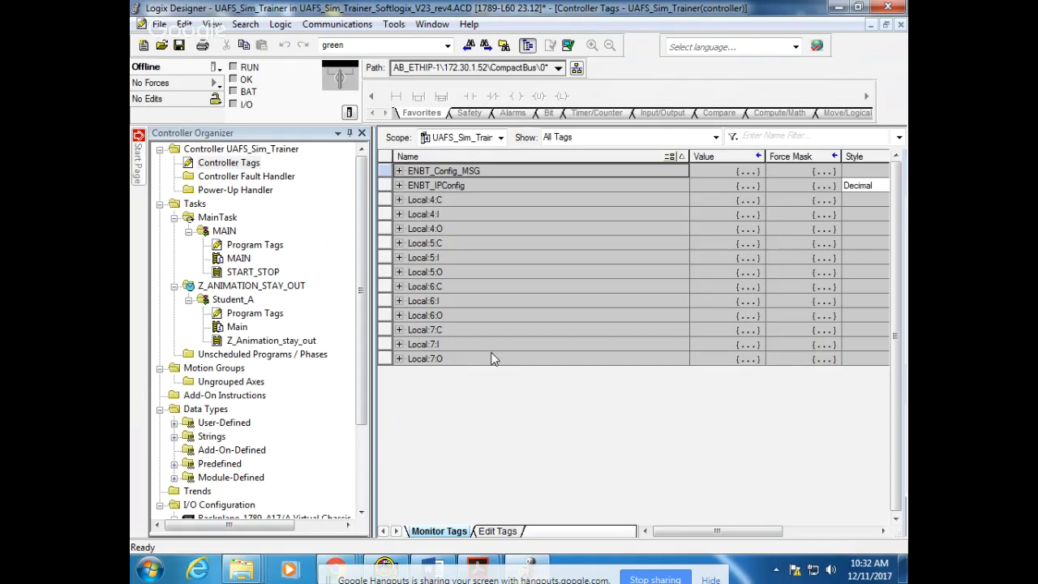
# Browse the communication paths with Who Active and expand the 172.30.1.15 SoftLogix5800 EtherNet/IP node under AB_ETHIP-1
pyautogui.click(337, 26)
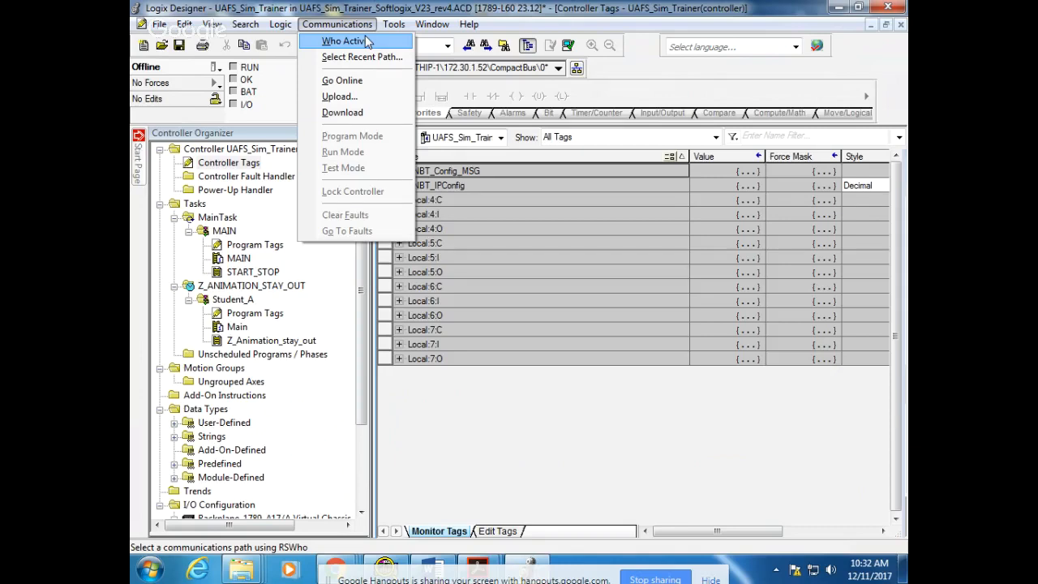
pyautogui.click(368, 42)
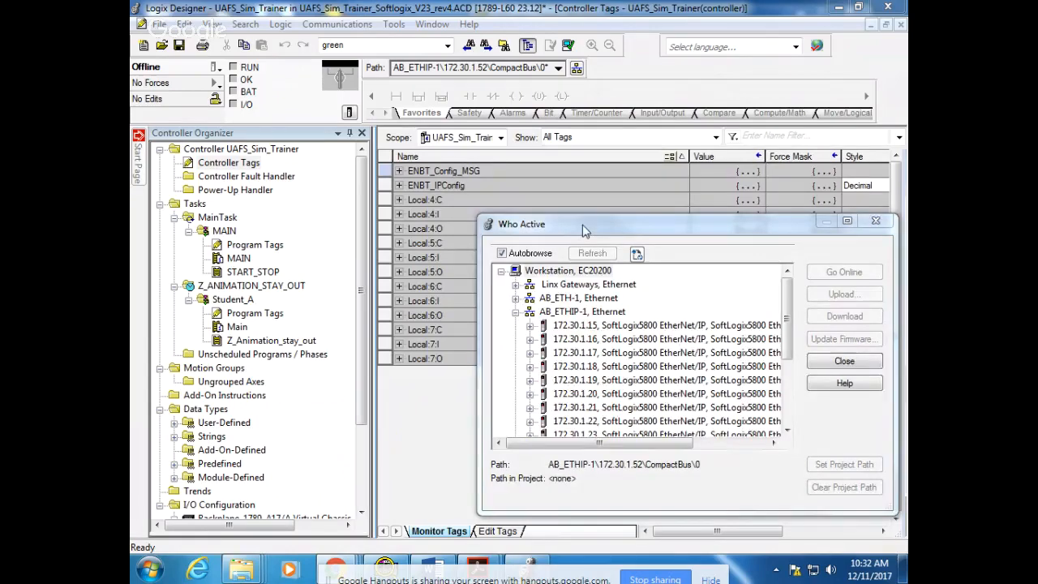
pyautogui.moveTo(582, 231); pyautogui.dragTo(507, 168)
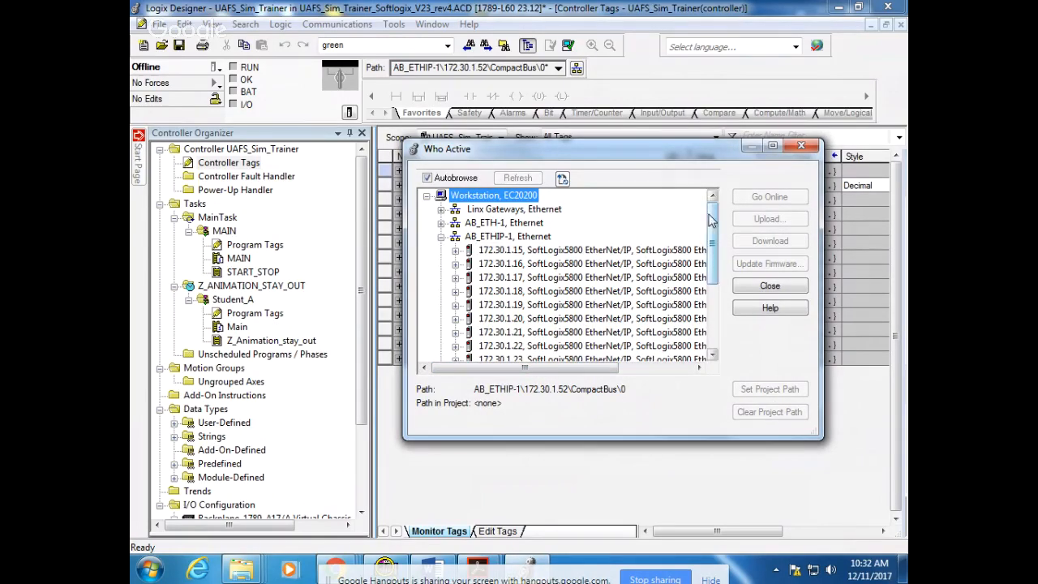
pyautogui.scroll(-1, 712, 228)
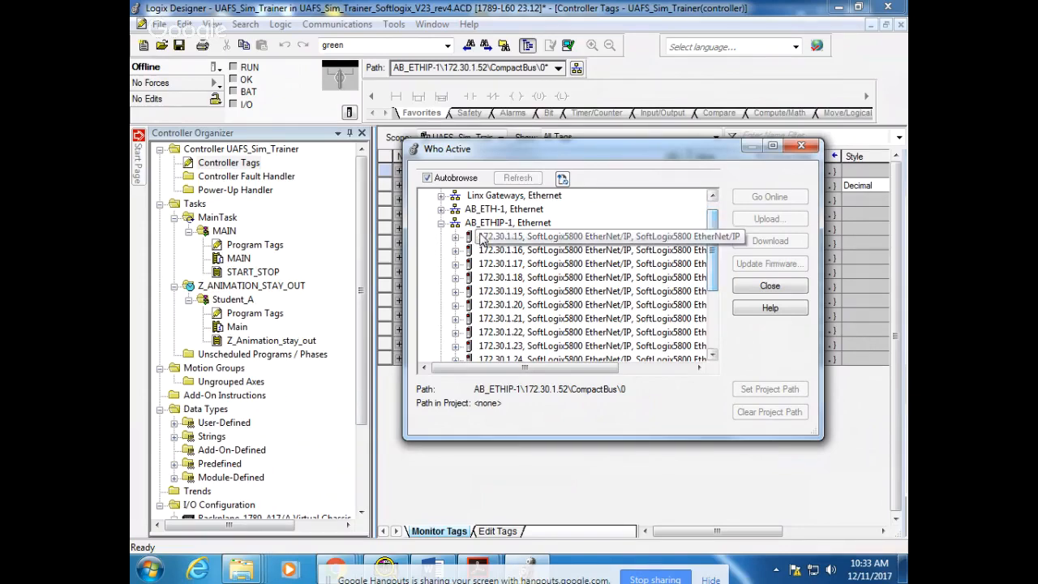
pyautogui.doubleClick(502, 241)
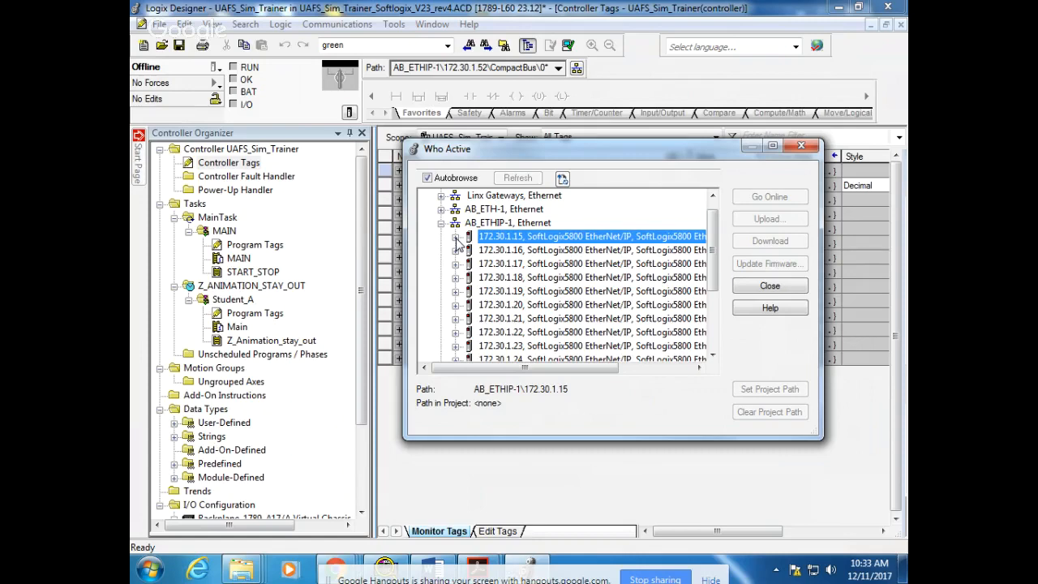
pyautogui.click(456, 237)
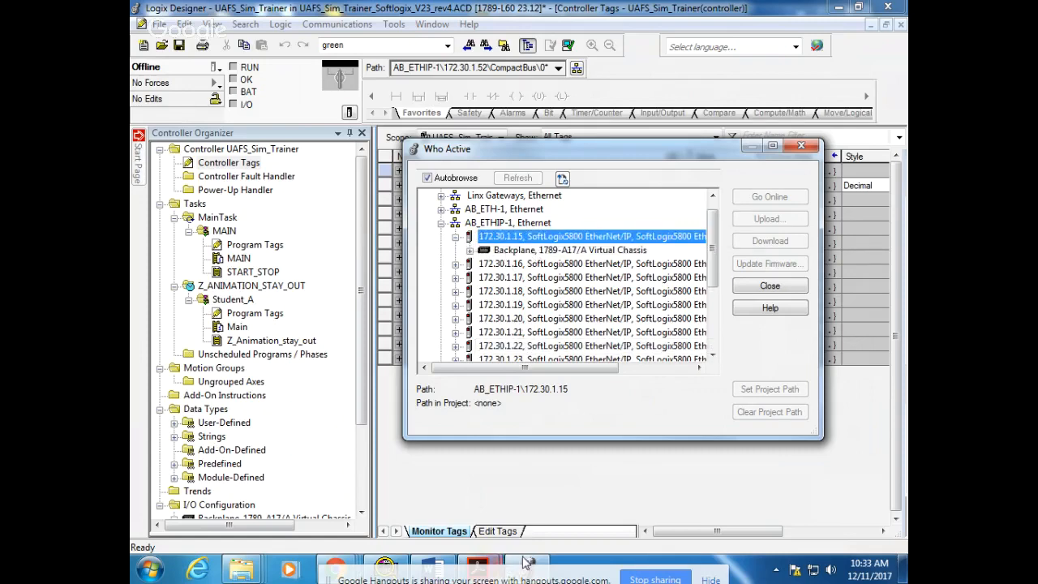
# Select the slot 02 1789-L60/A SoftLogix5860 controller in the 172.30.1.15 backplane and download the UAFS_Sim_Trainer project to it
pyautogui.click(385, 563)
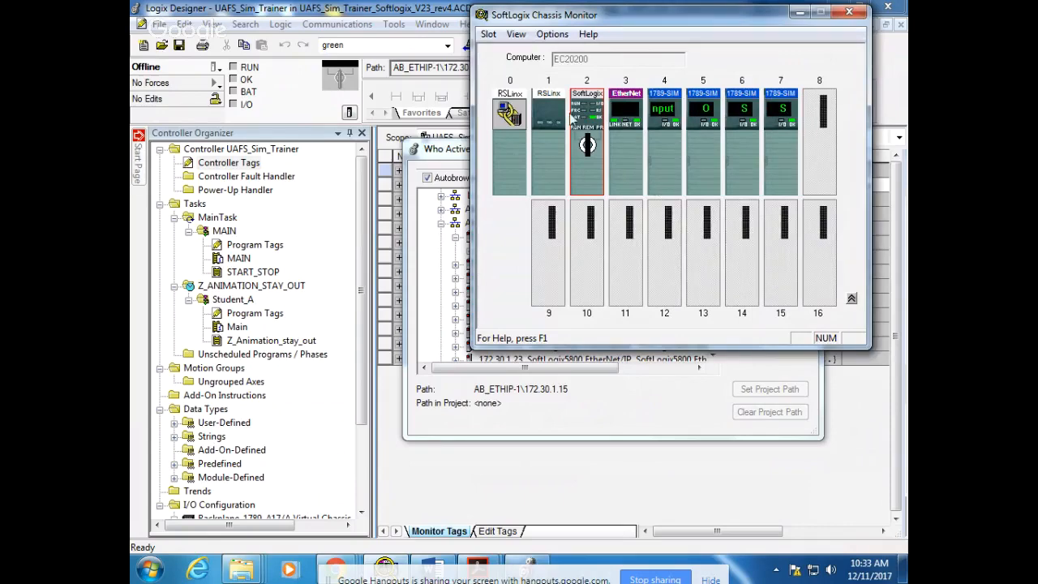
pyautogui.click(444, 161)
pyautogui.click(470, 252)
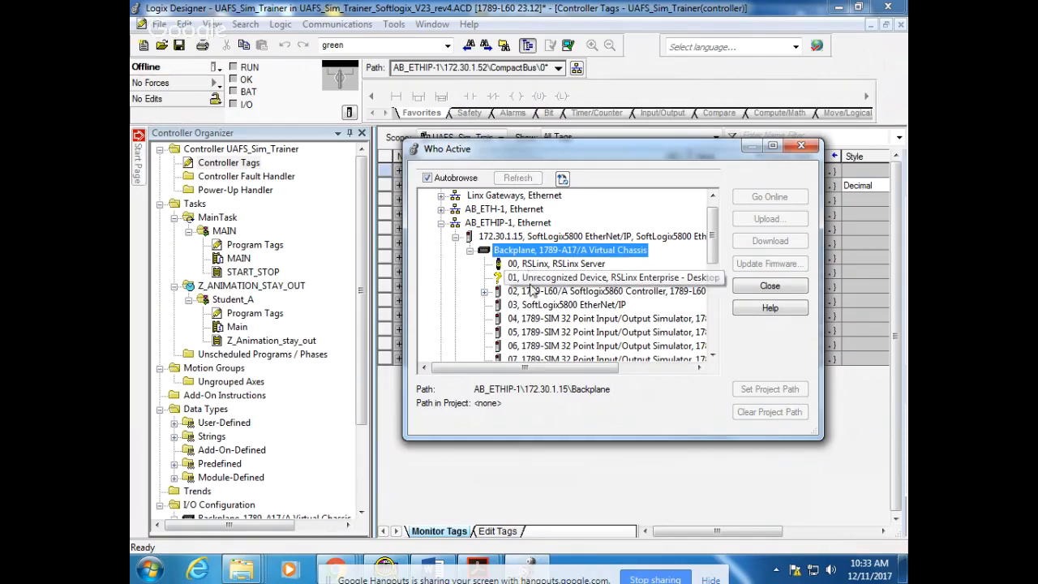
pyautogui.click(532, 297)
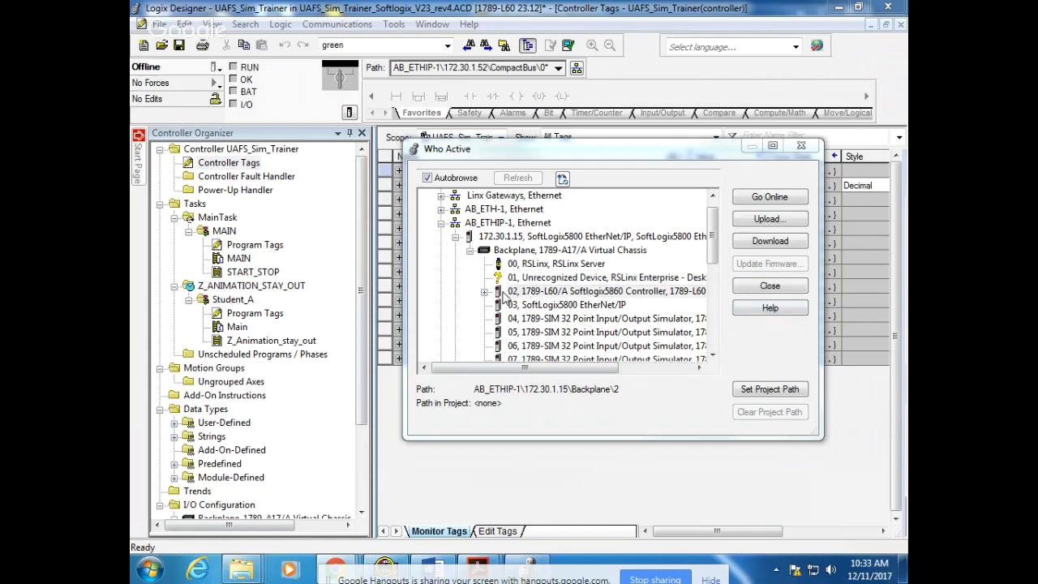
pyautogui.click(791, 243)
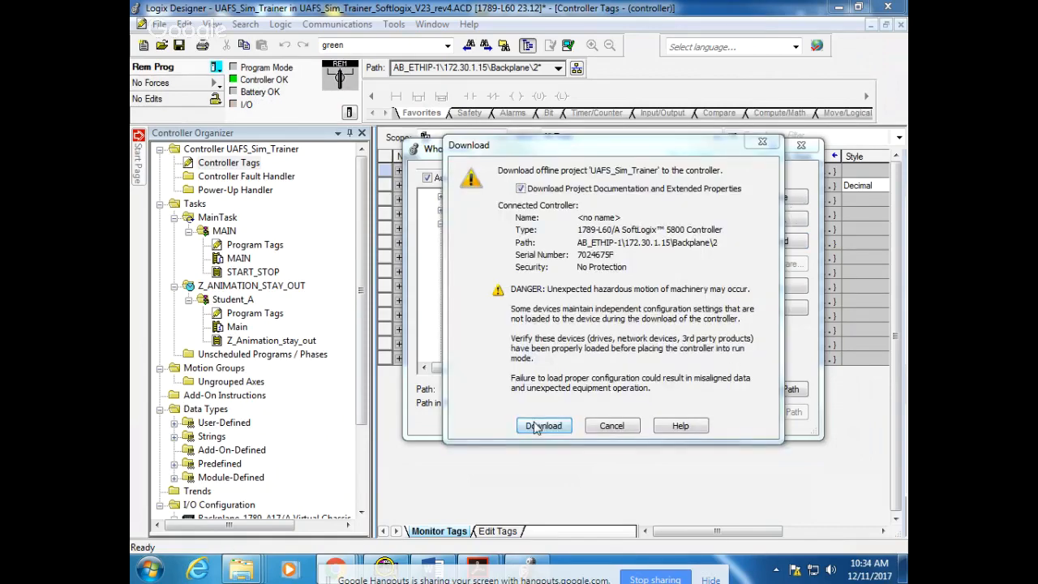
pyautogui.click(541, 426)
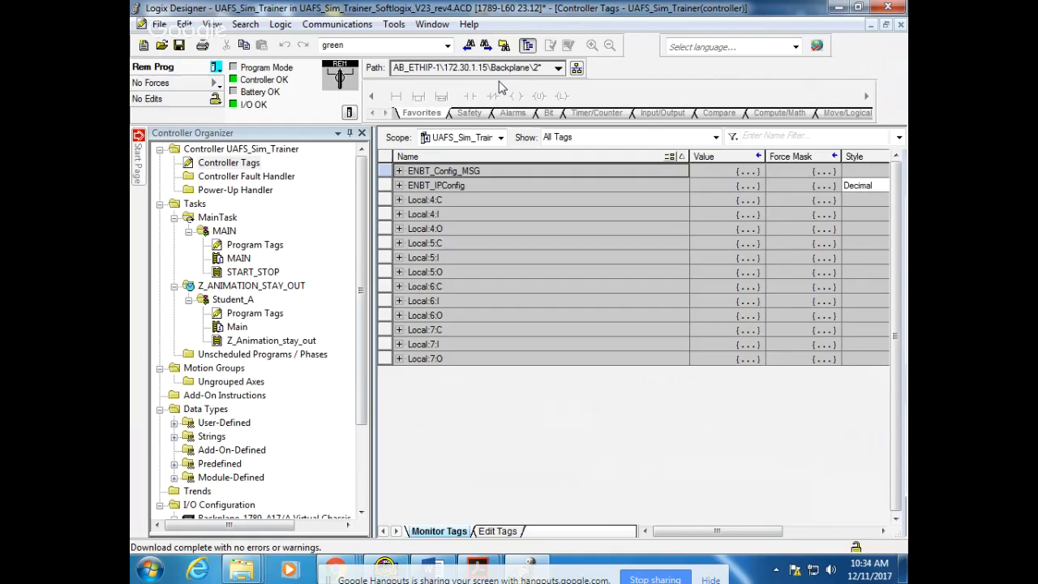
# Set AB_ETHIP-1\172.30.1.15\Backplane\2 as the project path through Who Active, then close the path browser
pyautogui.click(217, 69)
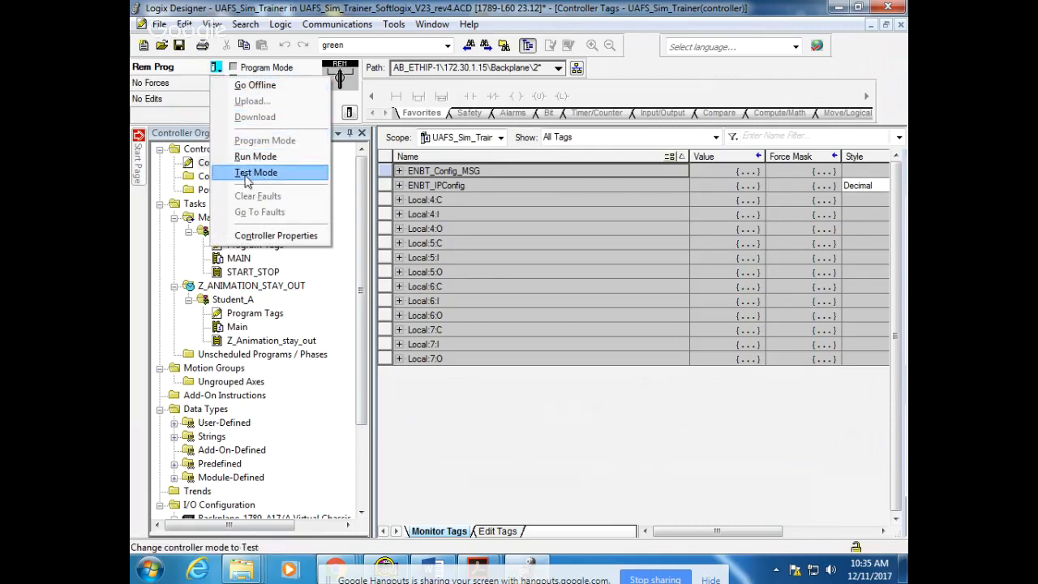
pyautogui.click(347, 25)
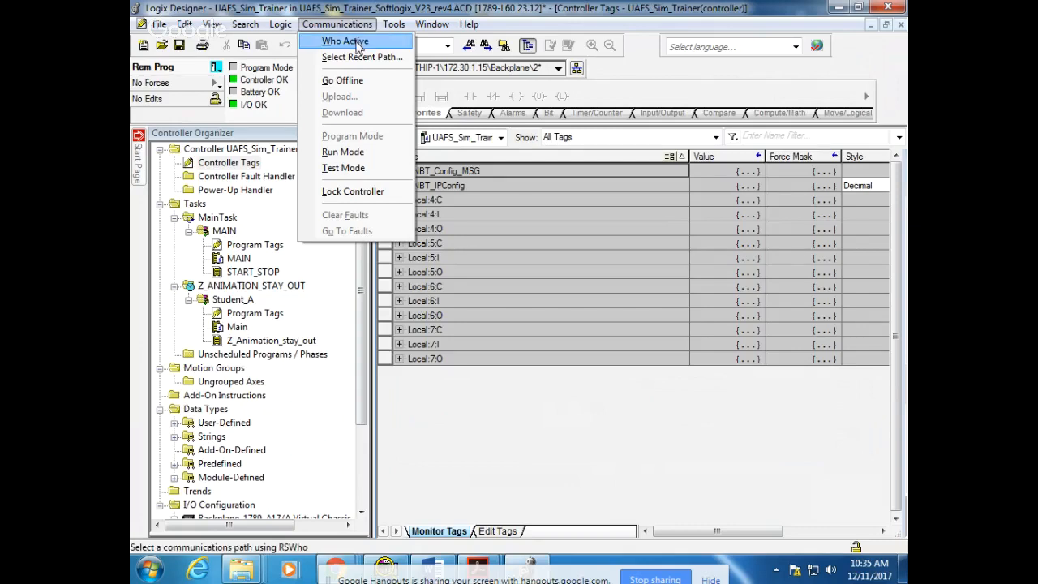
pyautogui.click(347, 41)
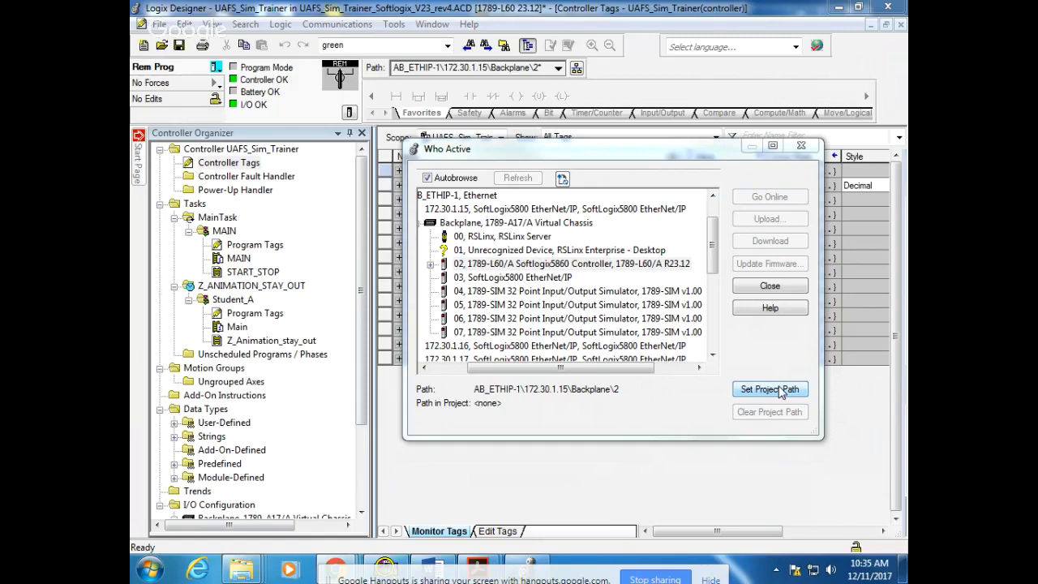
pyautogui.click(778, 390)
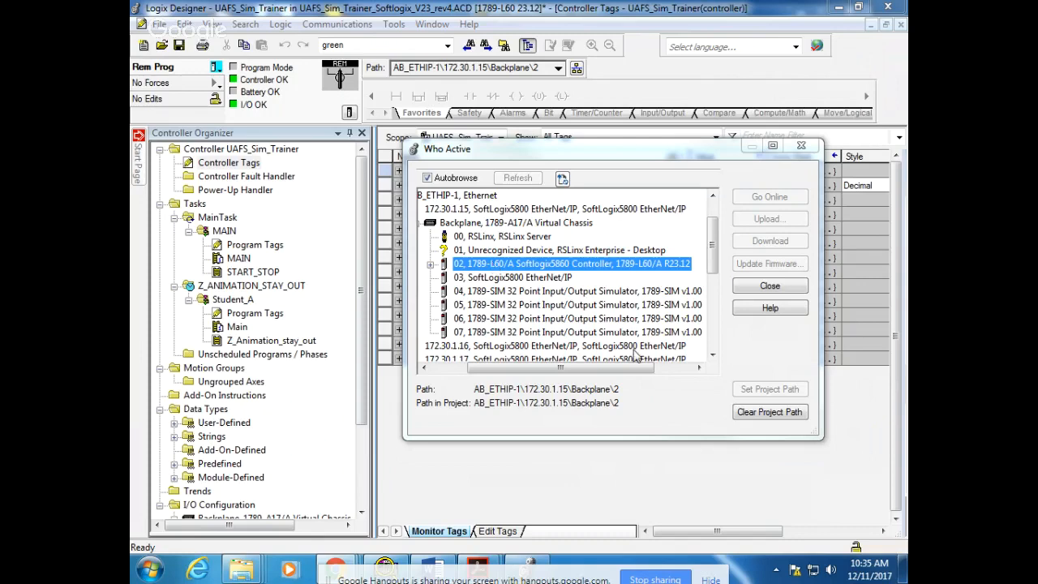
pyautogui.click(778, 291)
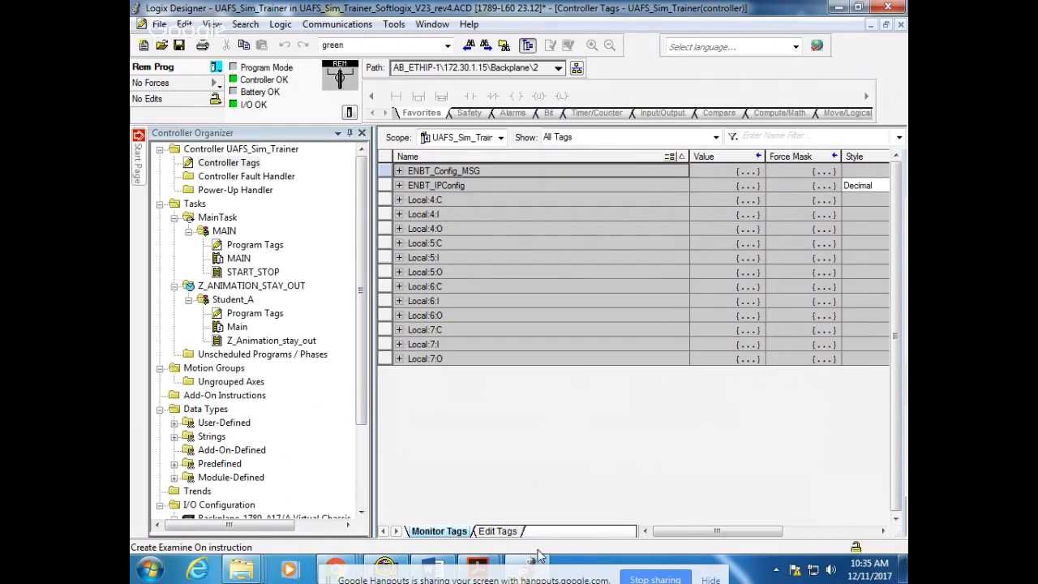
# Check the status indicators of the controller in slot 2 of the SoftLogix Chassis Monitor, then return to Logix Designer
pyautogui.click(386, 565)
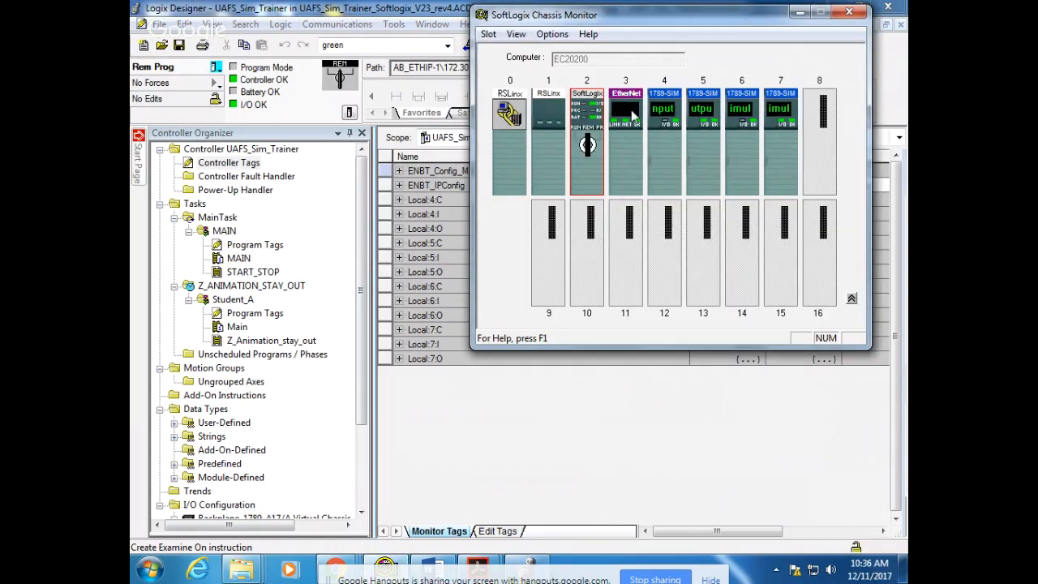
pyautogui.moveTo(585, 111)
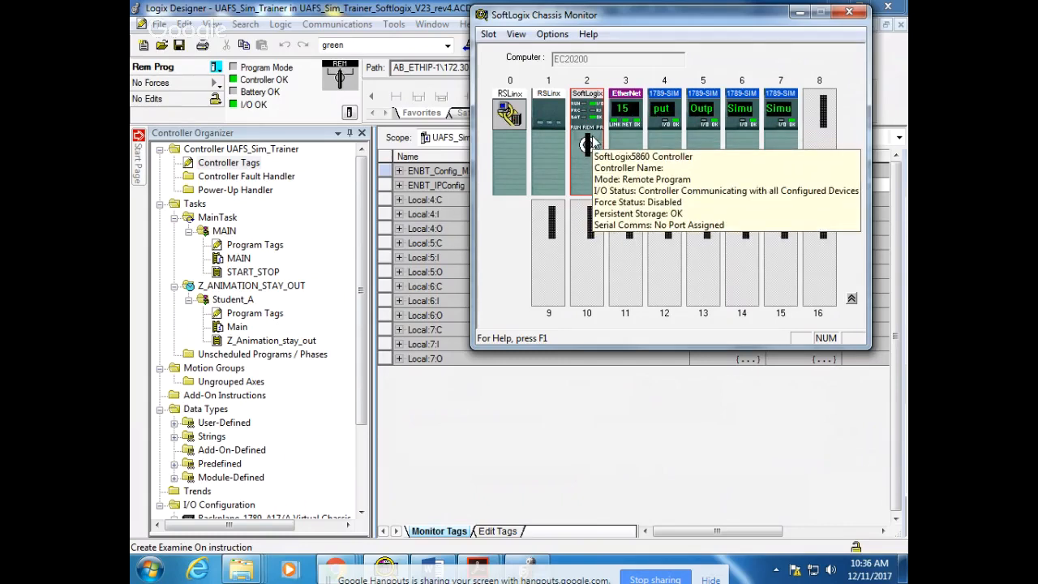
pyautogui.click(579, 414)
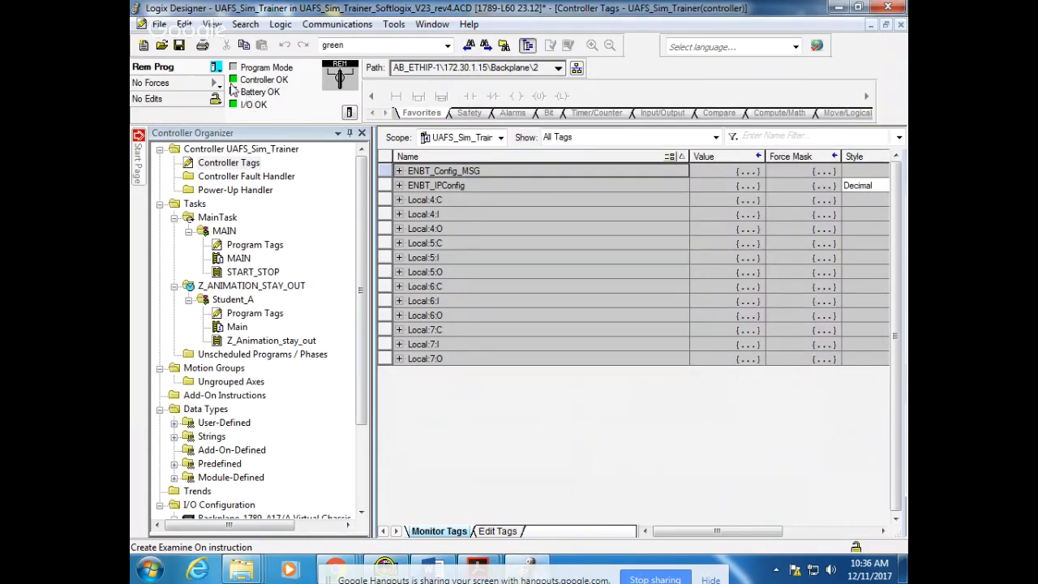
# Change the controller mode to Remote Run
pyautogui.click(215, 66)
pyautogui.click(243, 156)
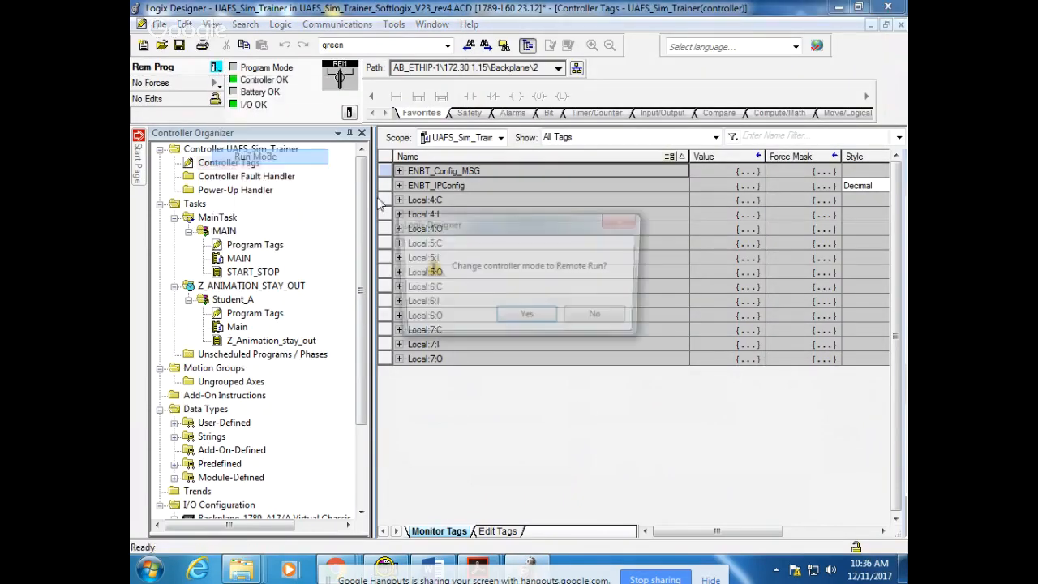
pyautogui.click(527, 314)
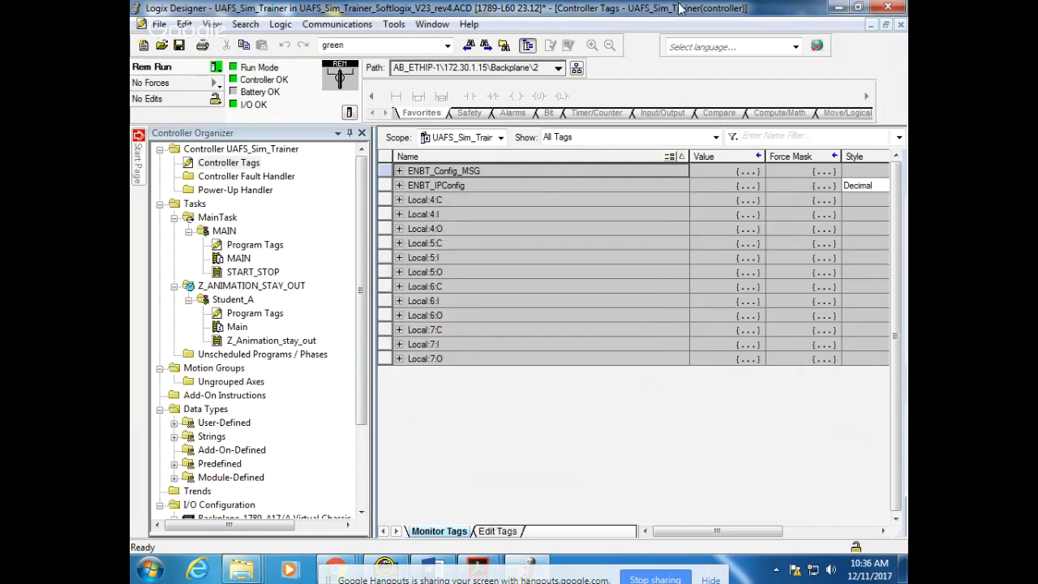
# Move the Logix Designer window aside and open the SIMIO REV1 folder on the desktop
pyautogui.moveTo(670, 8); pyautogui.dragTo(675, 47)
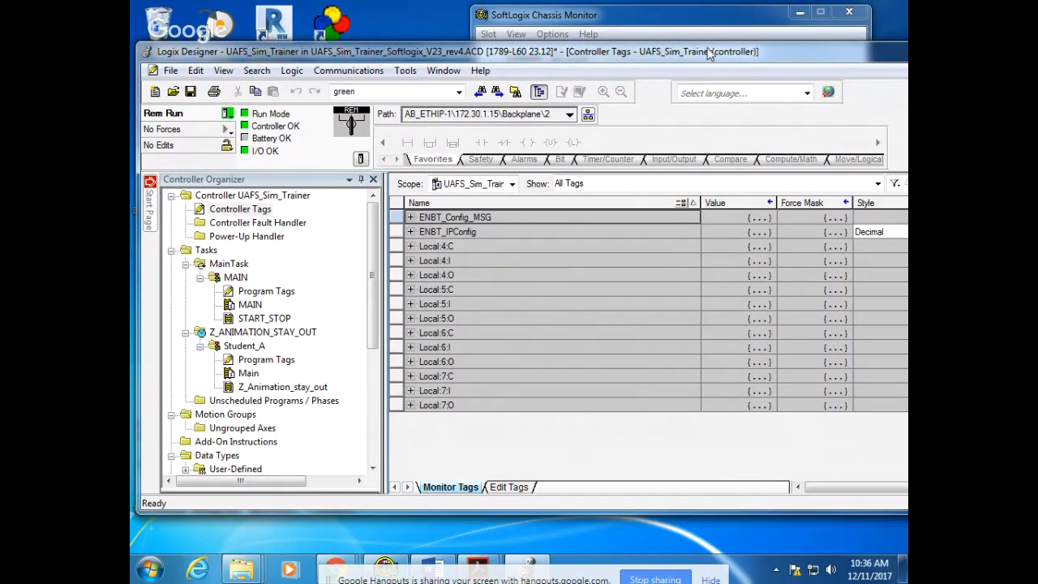
pyautogui.moveTo(710, 57); pyautogui.dragTo(706, 152)
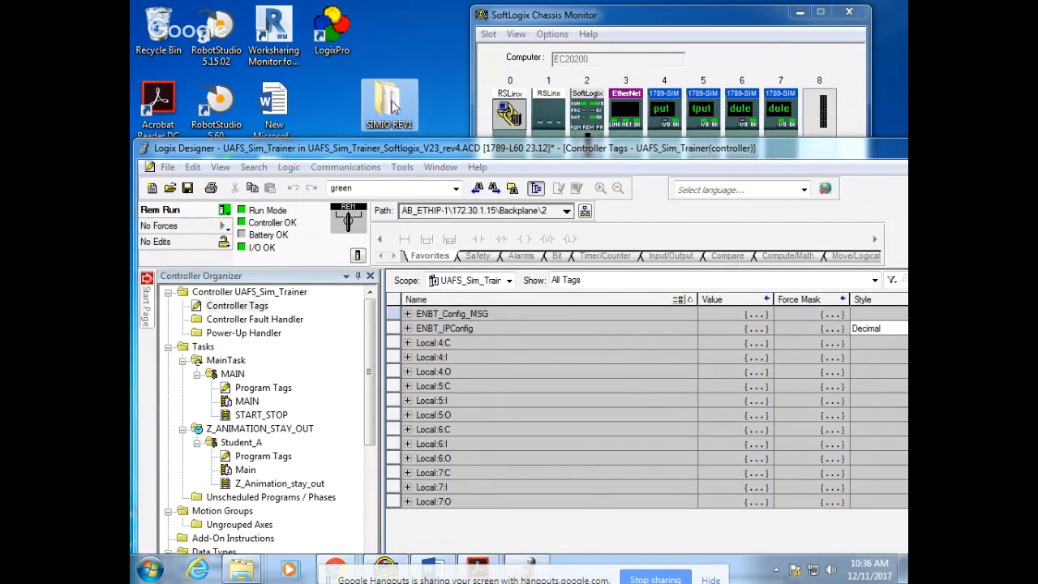
pyautogui.doubleClick(391, 104)
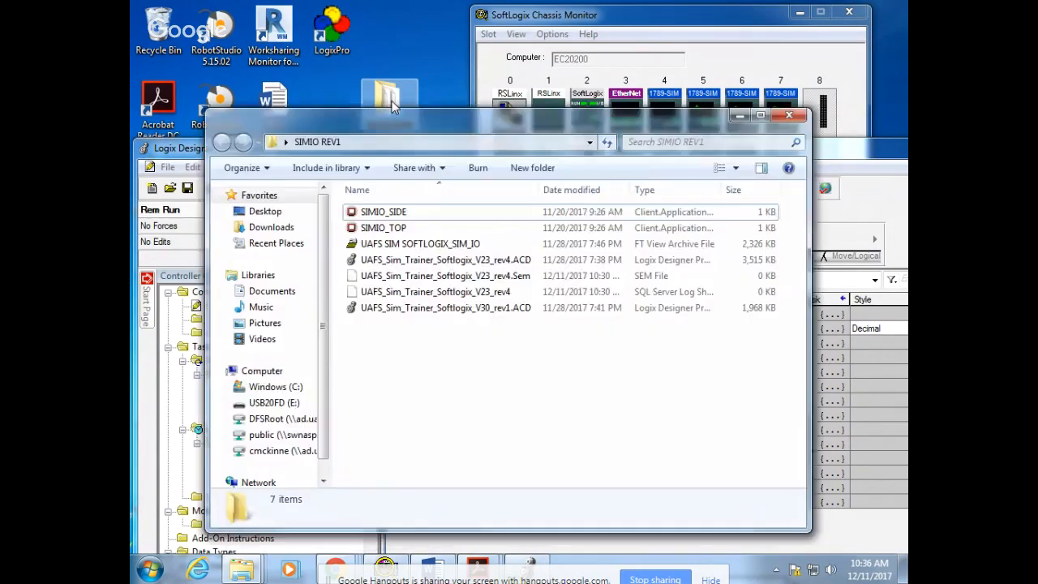
pyautogui.moveTo(451, 127); pyautogui.dragTo(520, 76)
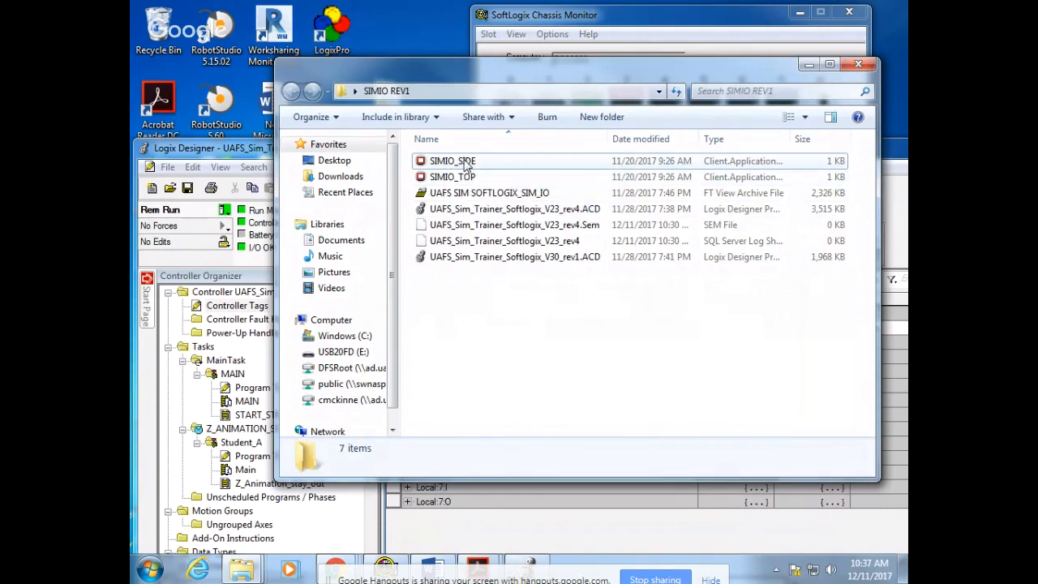
# Launch the SIMIO_SIDE HMI client and acknowledge its application license agreement
pyautogui.doubleClick(466, 166)
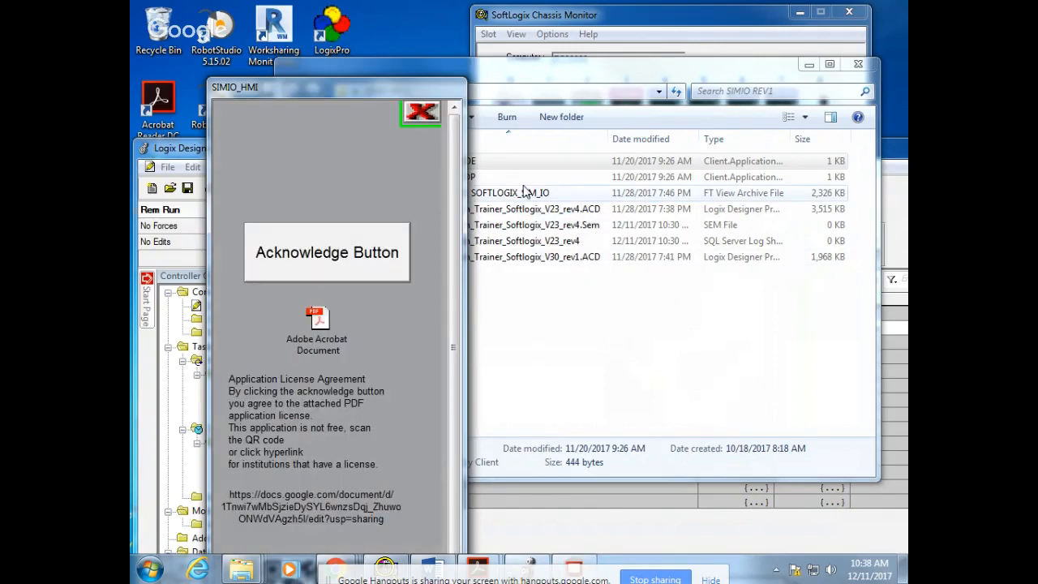
pyautogui.moveTo(335, 89); pyautogui.dragTo(287, 24)
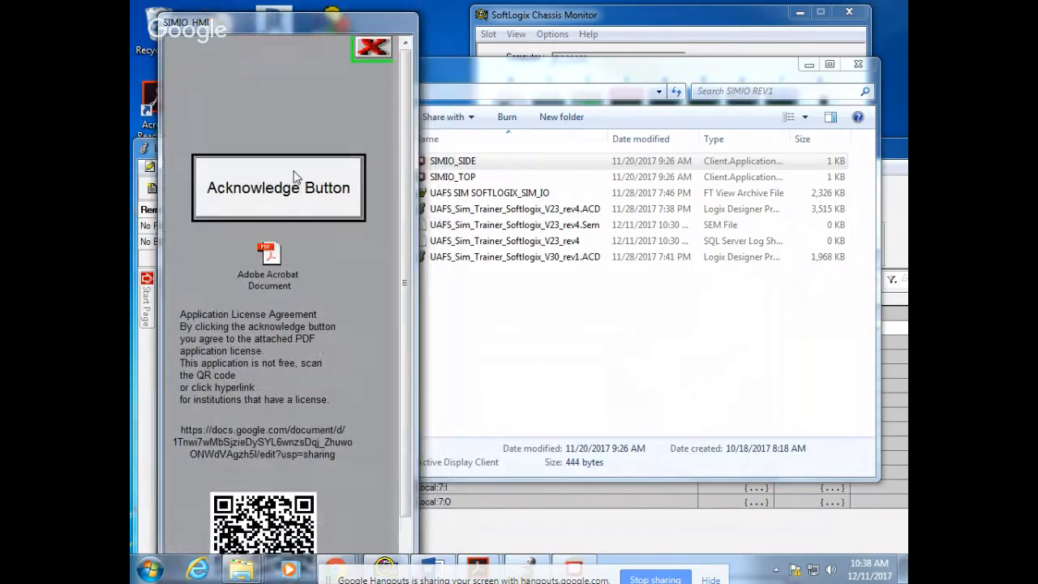
pyautogui.click(346, 202)
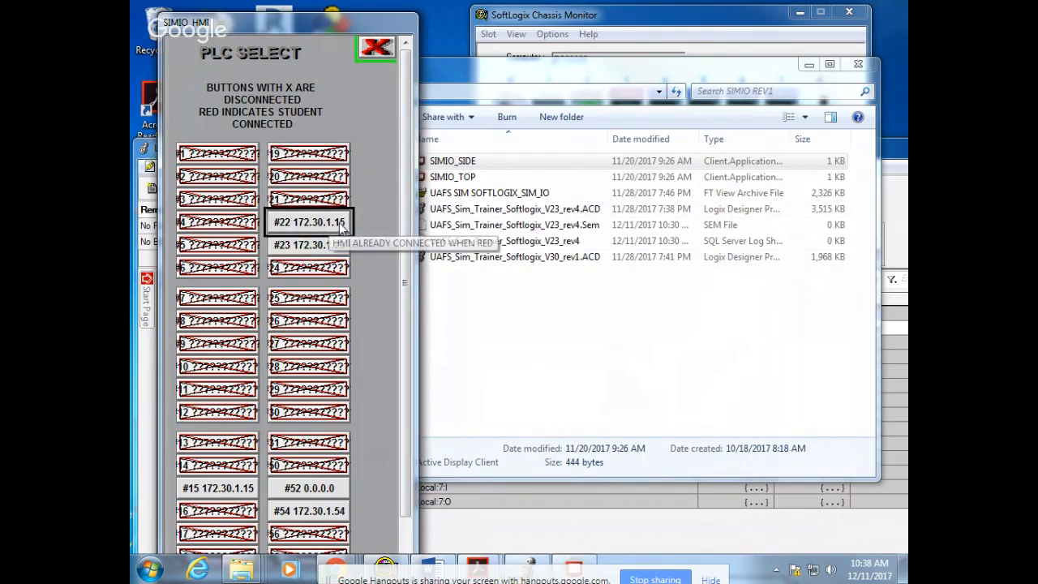
pyautogui.click(338, 227)
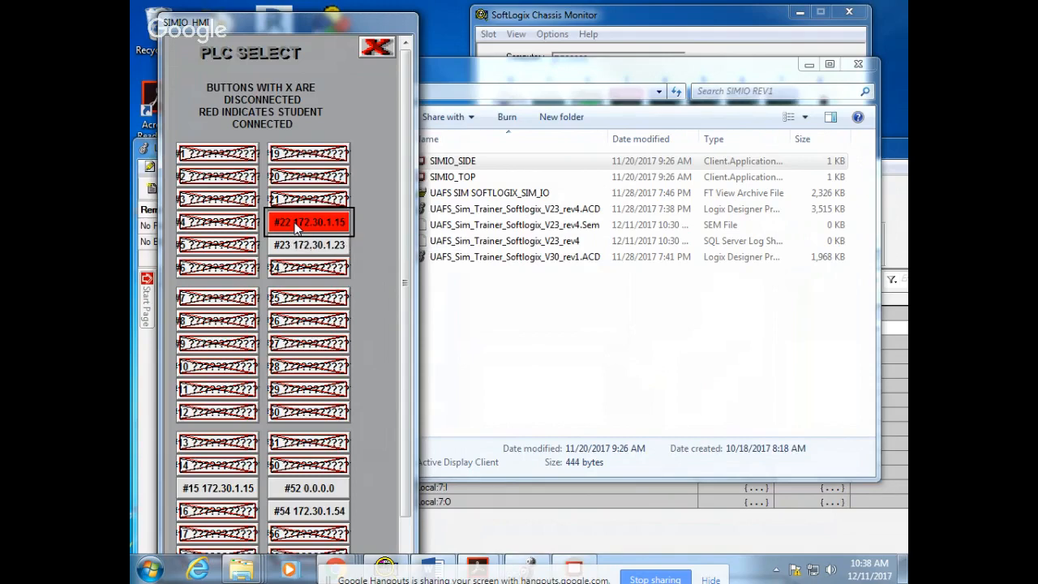
pyautogui.click(295, 222)
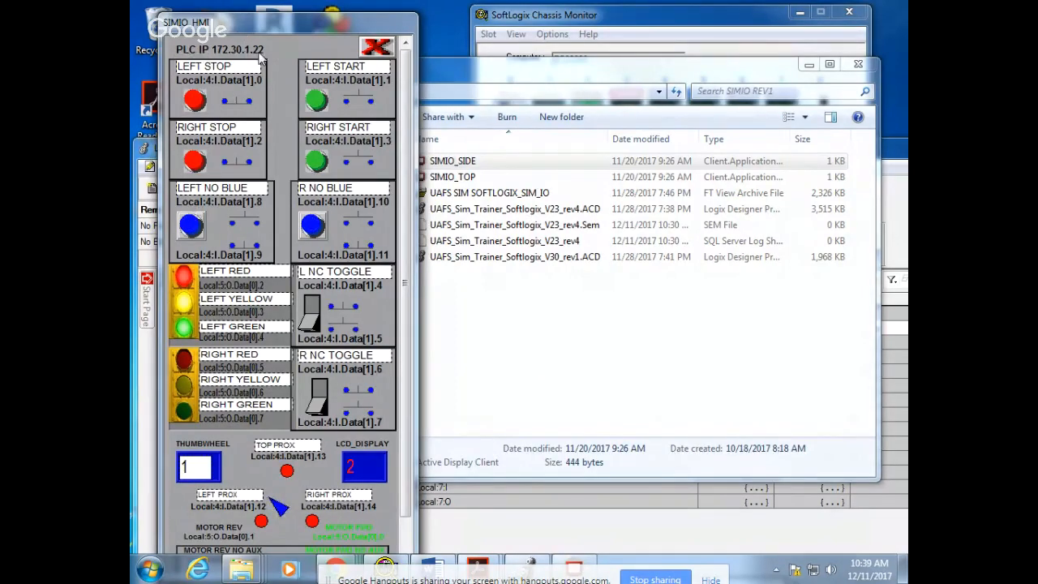
pyautogui.click(317, 162)
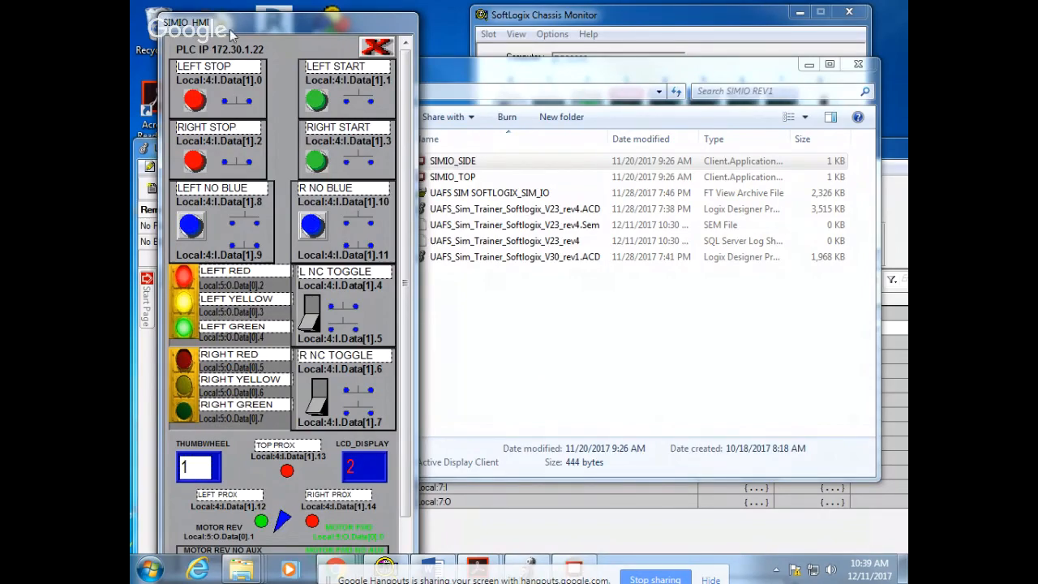
pyautogui.click(377, 47)
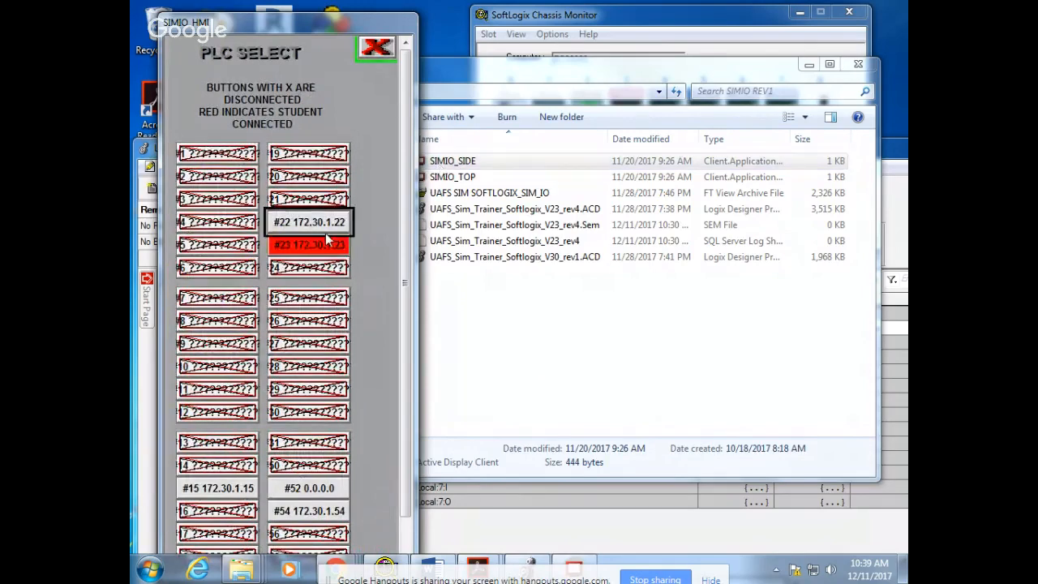
# Connect the SIMIO HMI to PLC #15 at 172.30.1.15 and place its window against the screen edge
pyautogui.click(218, 491)
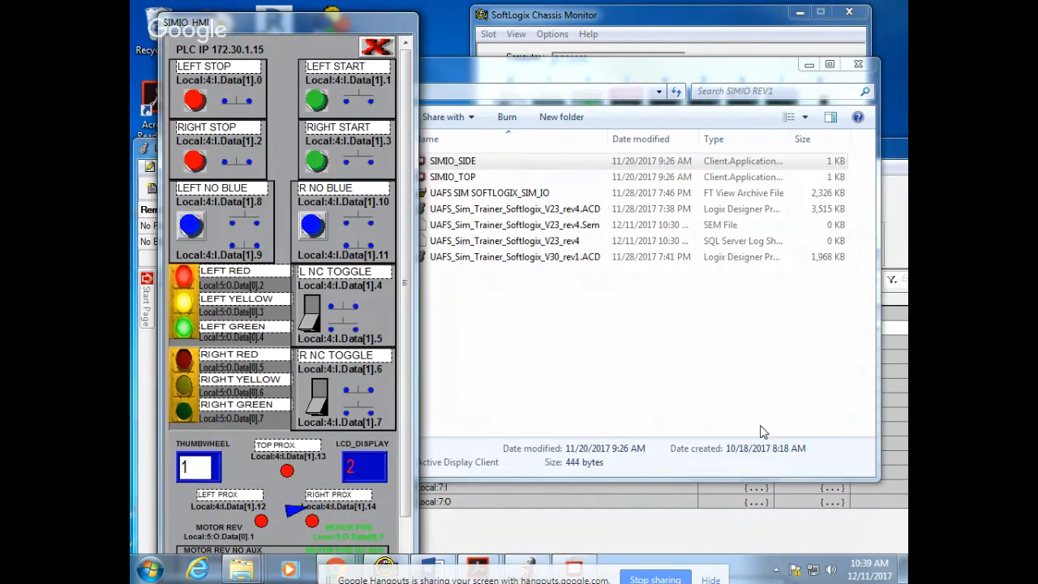
pyautogui.moveTo(317, 21); pyautogui.dragTo(294, 16)
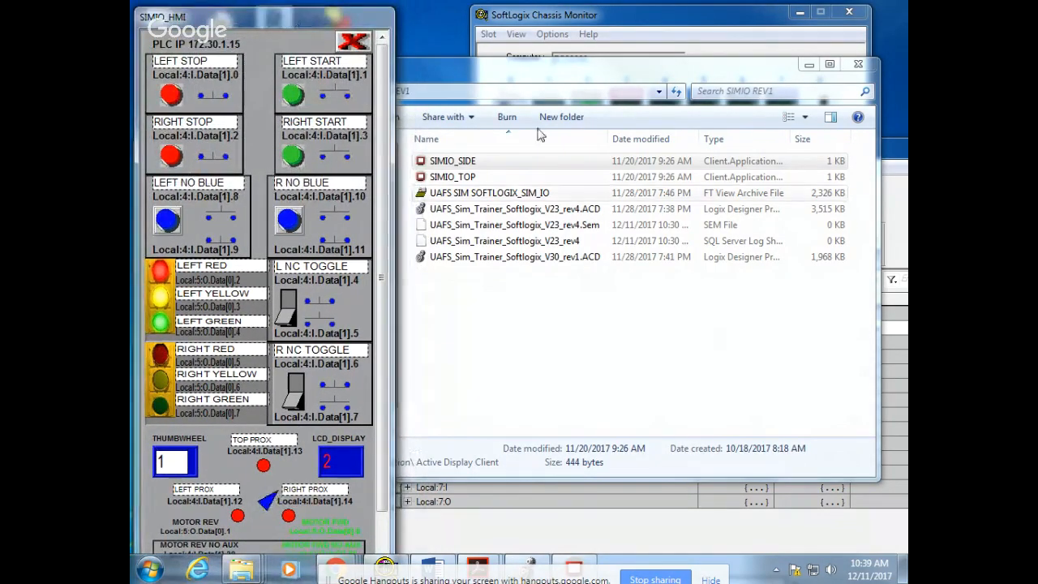